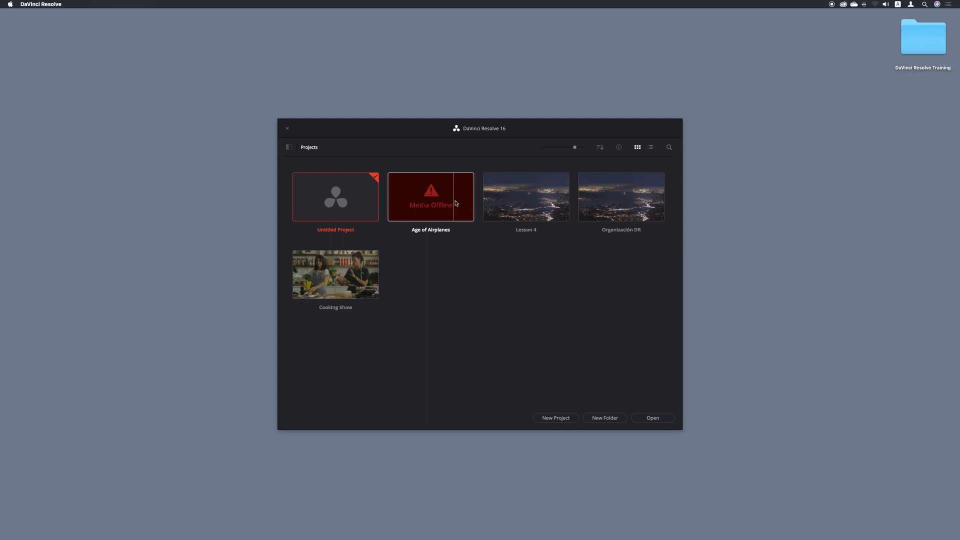
- Open the Age of Airplanes project and check the timelines in the Rough Cuts bin before returning to the Master bin
left_click(459, 193)
double_click(459, 193)
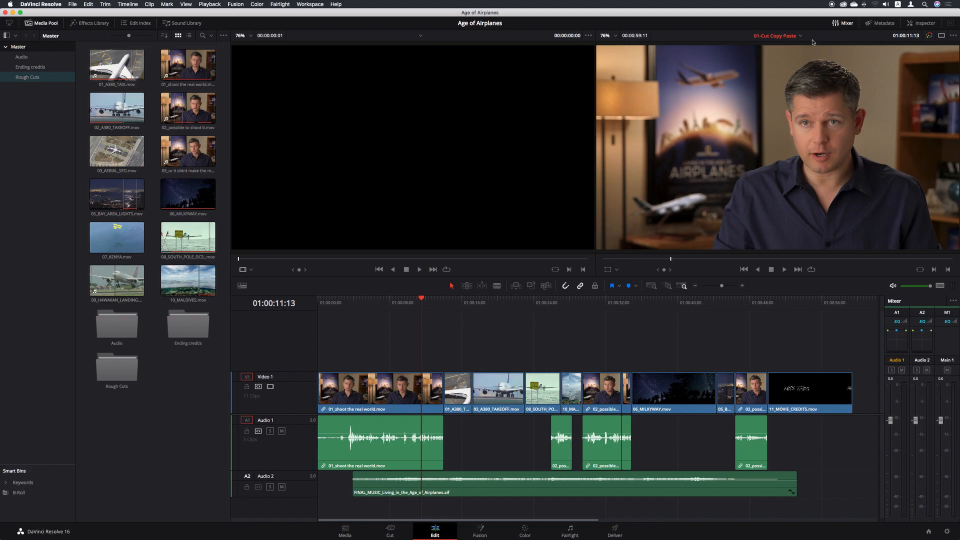
left_click(36, 77)
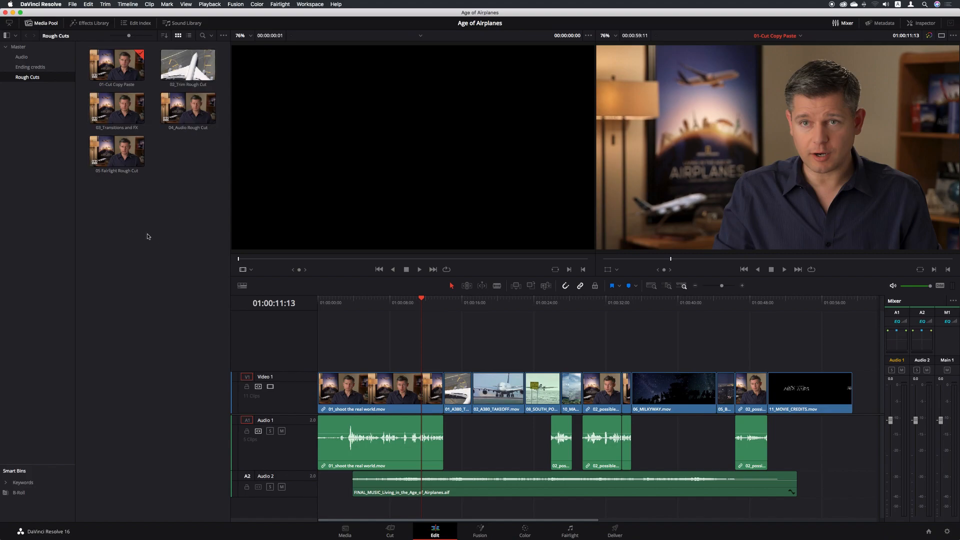
left_click(20, 47)
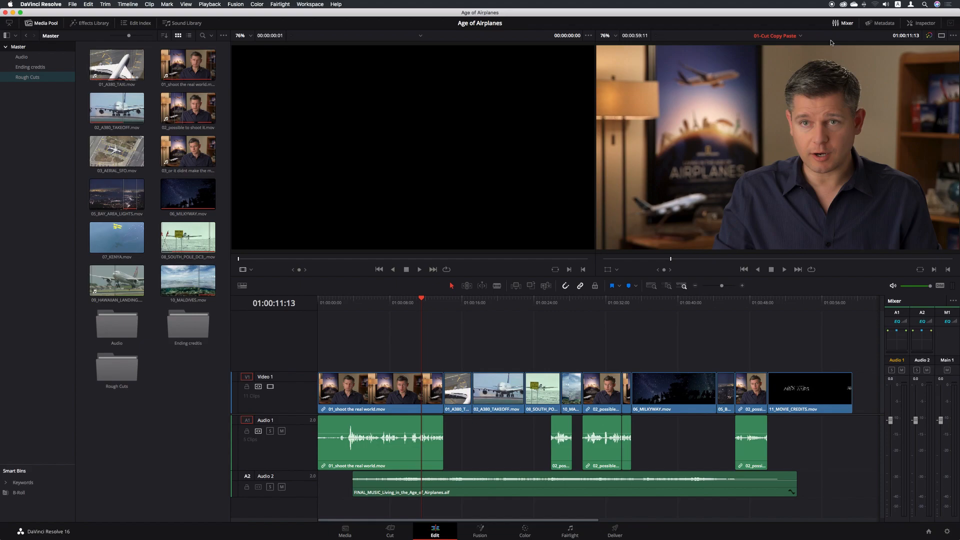
- Load the 02_Trim Rough Cut timeline and raise the divider between the video and audio tracks to fit both audio tracks in view
left_click(802, 36)
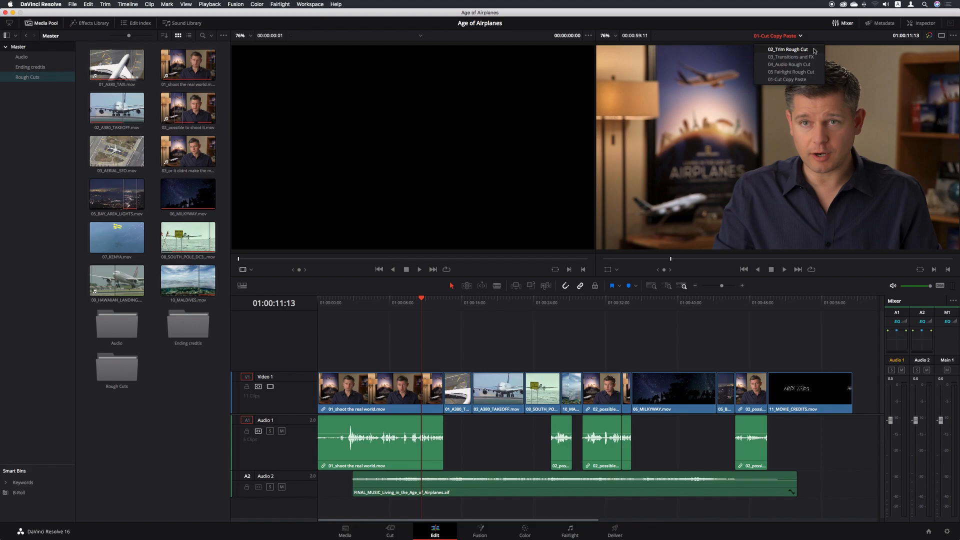
left_click(796, 49)
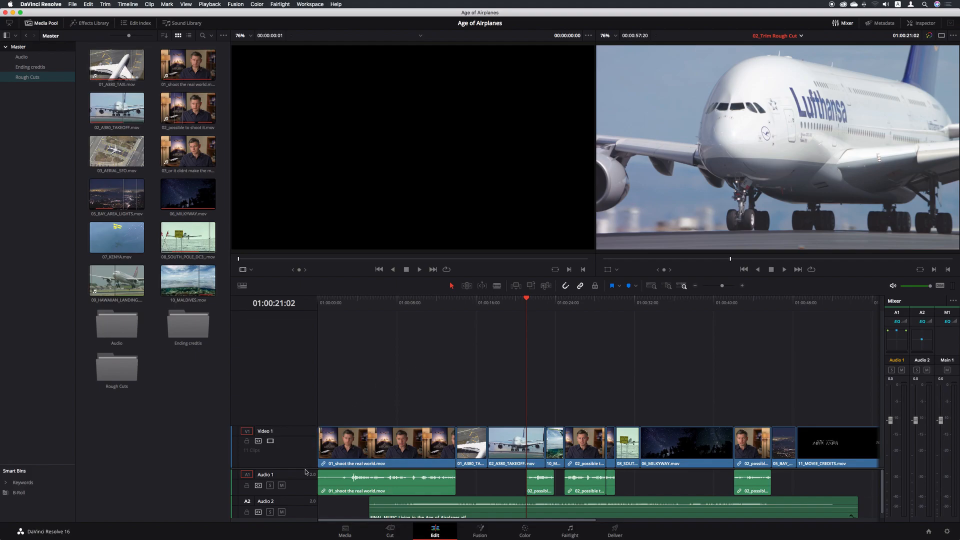
left_click_drag(304, 466, 305, 415)
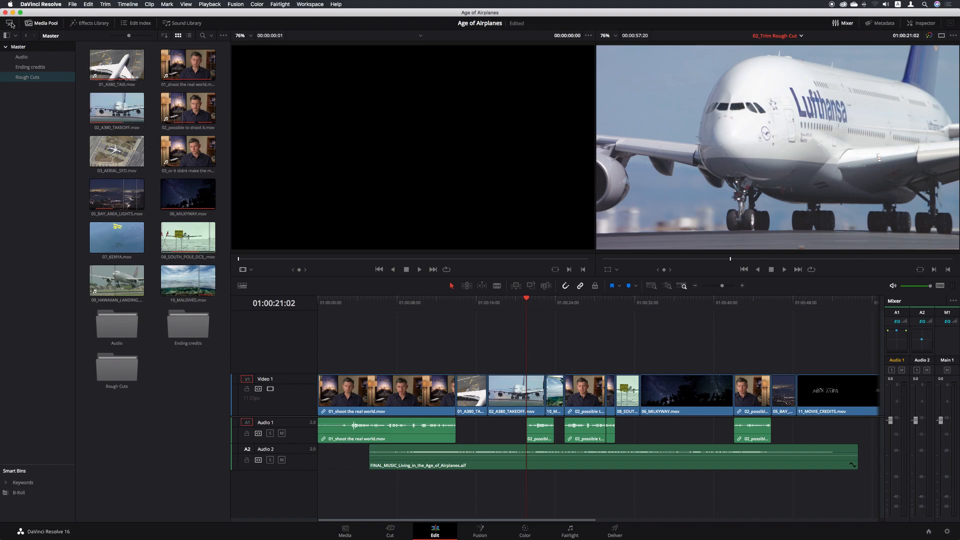
- Collapse the media pool to half height so the timeline extends beneath it, and hide both the media pool and the mixer
left_click(10, 23)
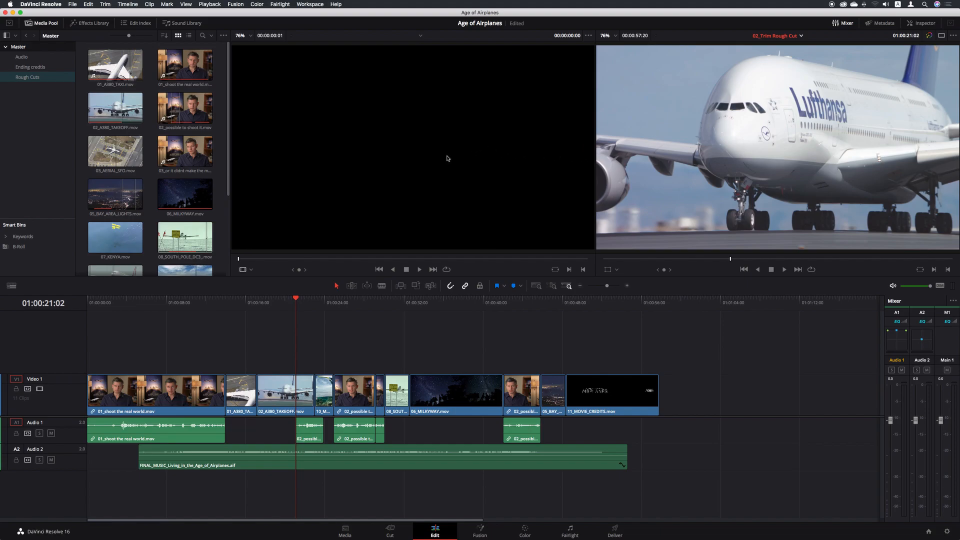
left_click(50, 24)
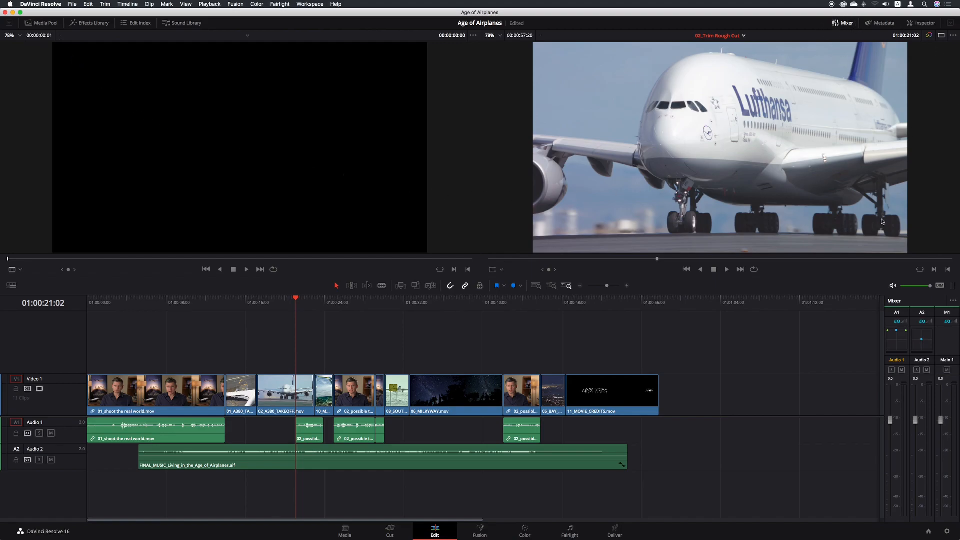
left_click(849, 25)
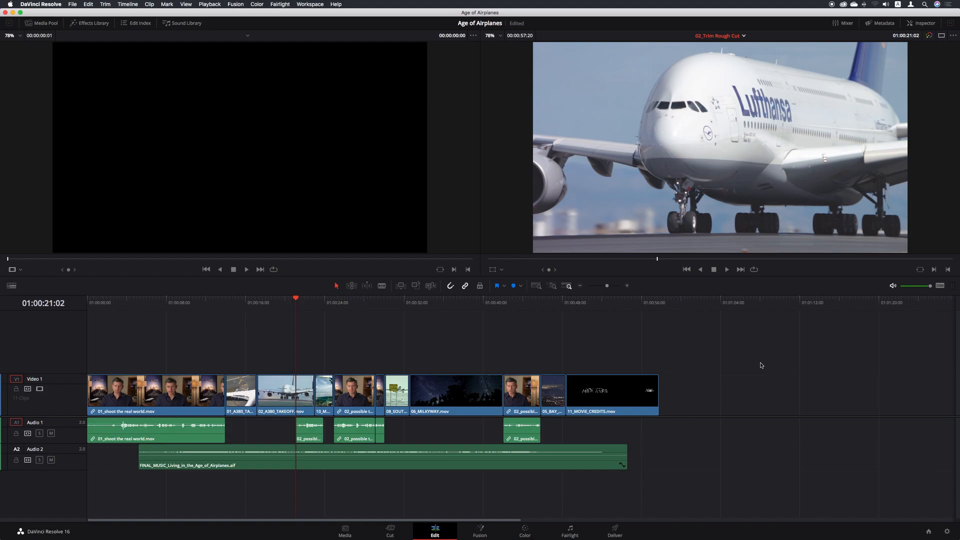
- Zoom in on the timeline around the playhead and fit the whole edit back into the timeline width
key("super+equal")
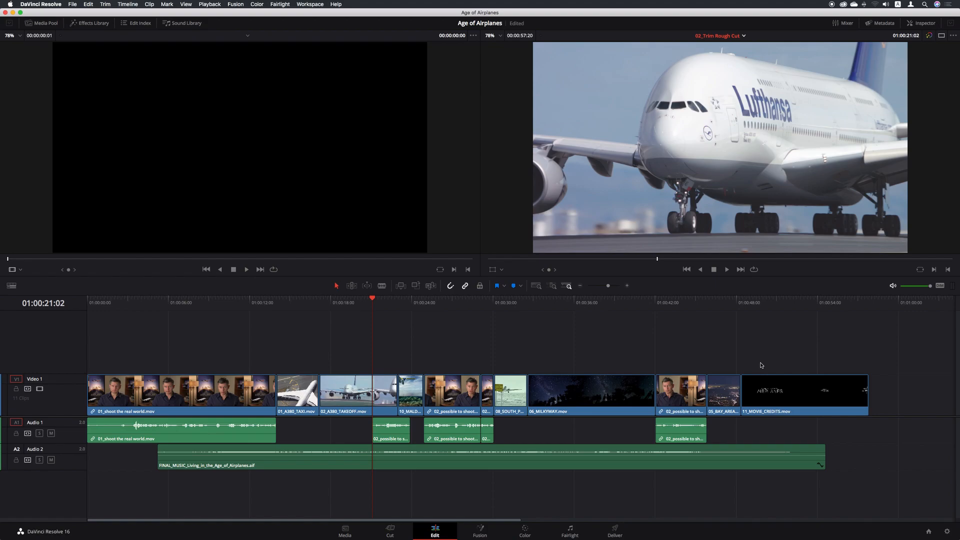
key("super+equal")
key("super+equal")
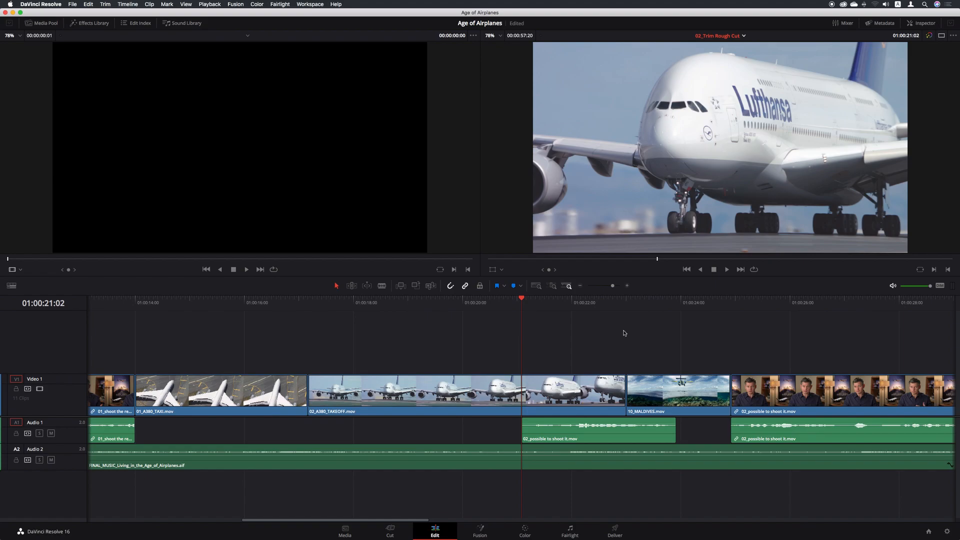
key("shift+z")
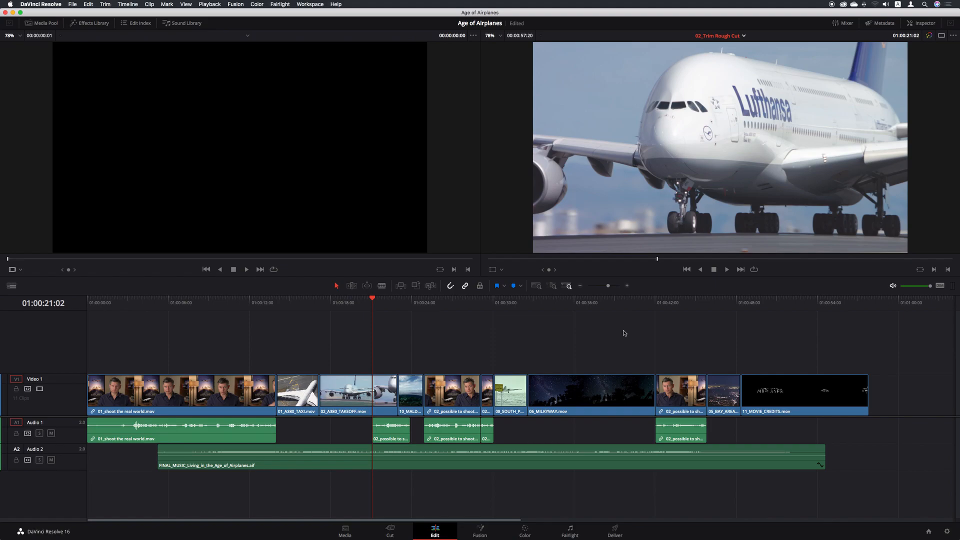
- Switch to single viewer mode with the media pool hidden, and enlarge the viewer to about 95% while keeping all tracks in view
left_click(41, 24)
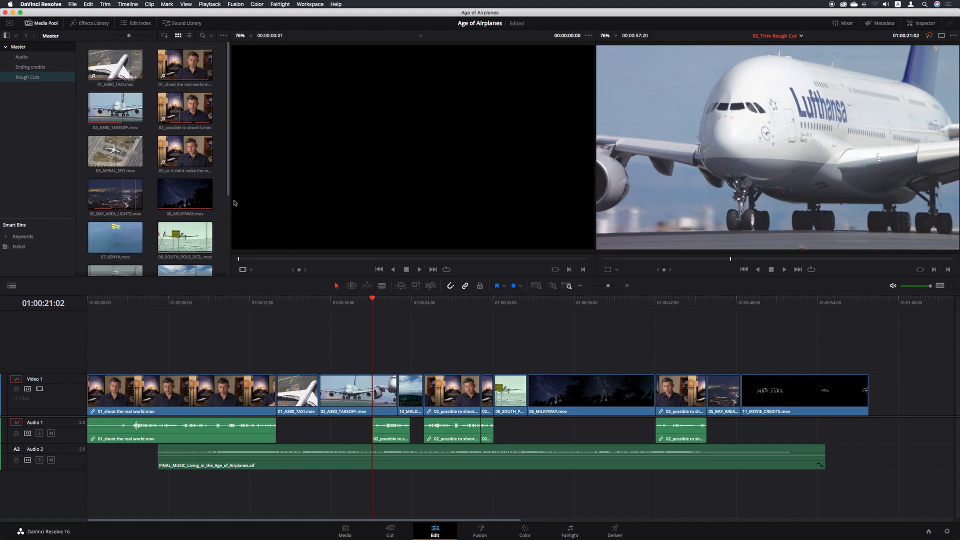
left_click(50, 23)
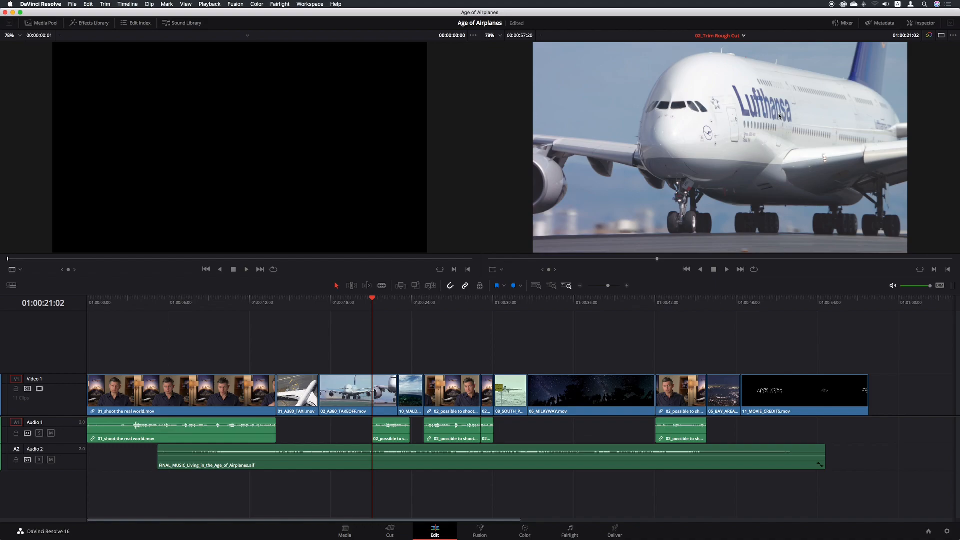
left_click(941, 36)
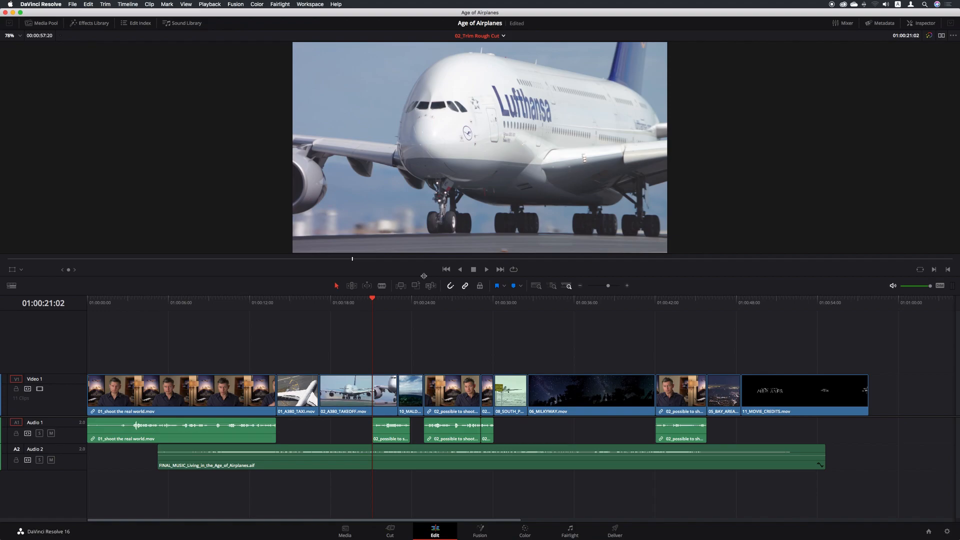
left_click_drag(424, 277, 425, 316)
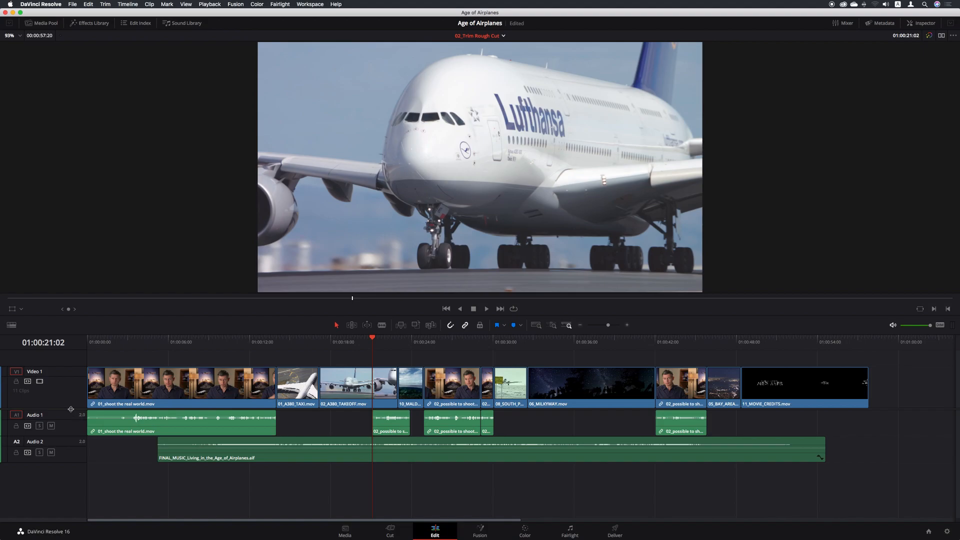
left_click_drag(71, 409, 67, 430)
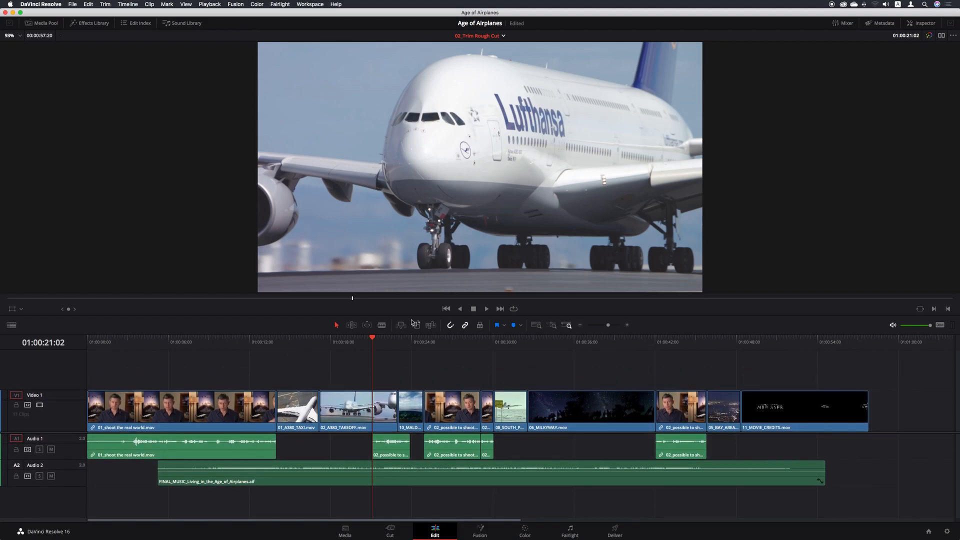
mouse_move(419, 316)
left_mouse_down()
mouse_move(417, 344)
mouse_move(418, 321)
left_mouse_up()
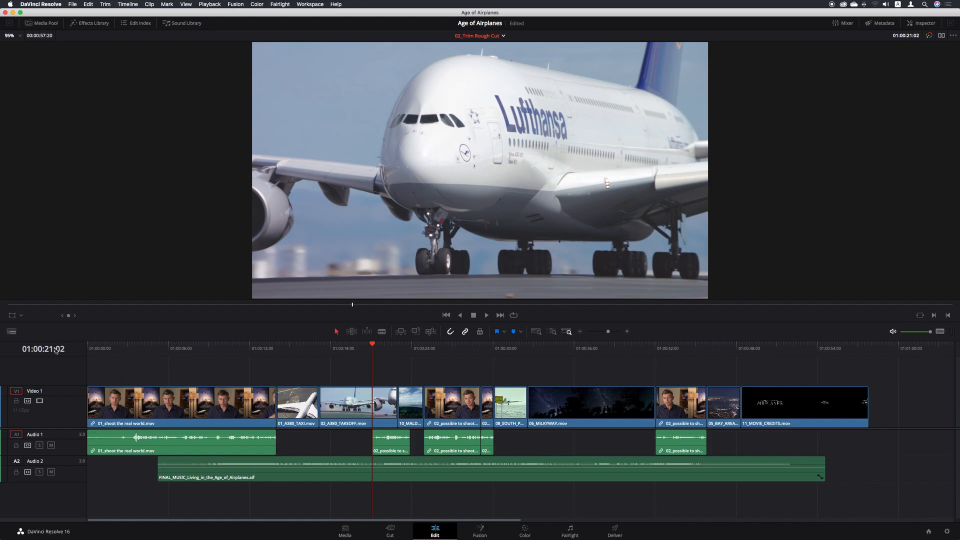
- Reduce the video and audio track heights and change the video clips from filmstrip thumbnails to the simple name-only view
left_click(13, 331)
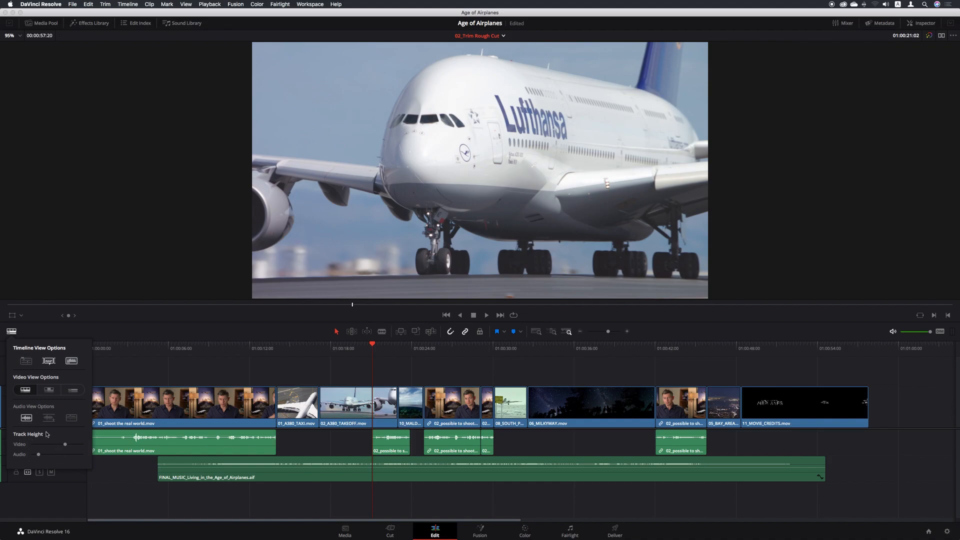
mouse_move(38, 455)
left_mouse_down()
mouse_move(29, 456)
mouse_move(72, 457)
mouse_move(29, 455)
mouse_move(82, 446)
mouse_move(35, 445)
mouse_move(55, 445)
mouse_move(48, 446)
left_mouse_up()
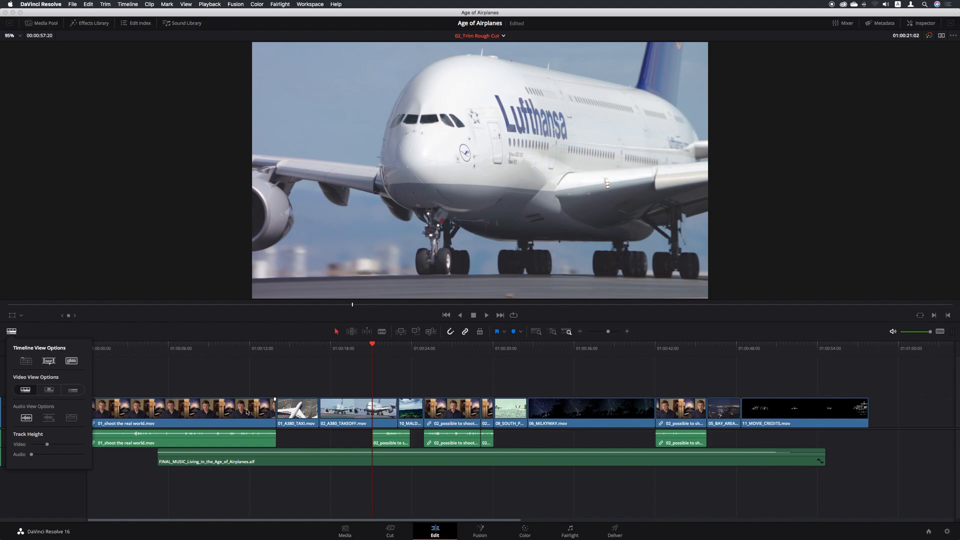
left_click(49, 390)
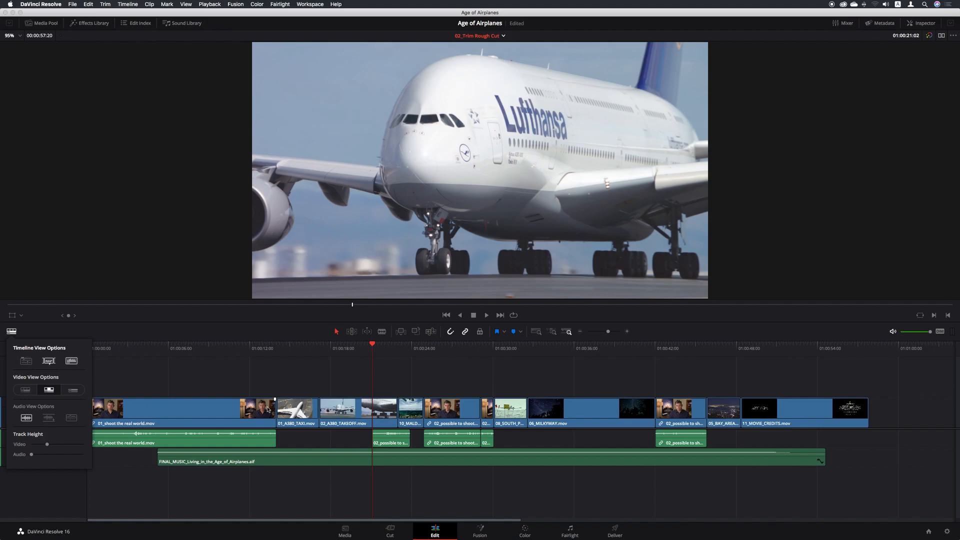
left_click(73, 390)
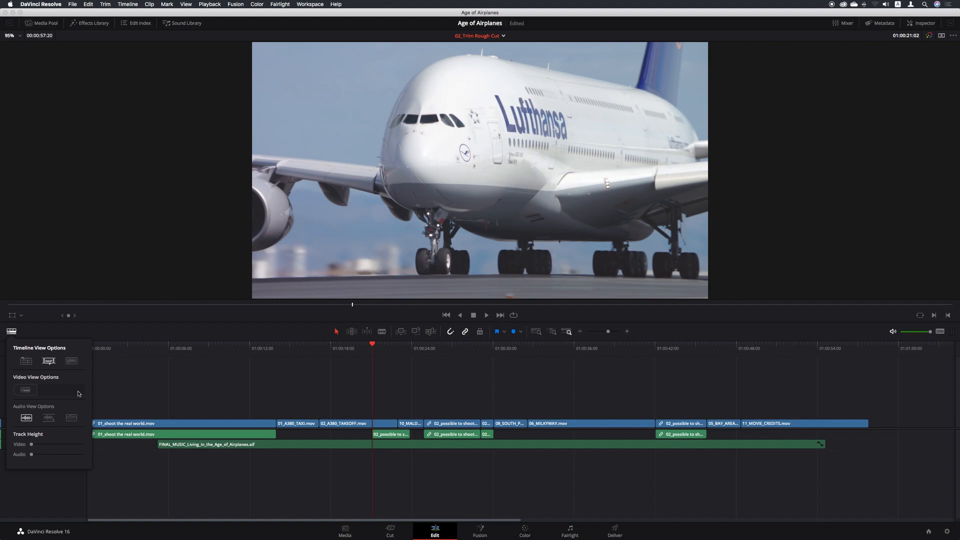
left_click(79, 393)
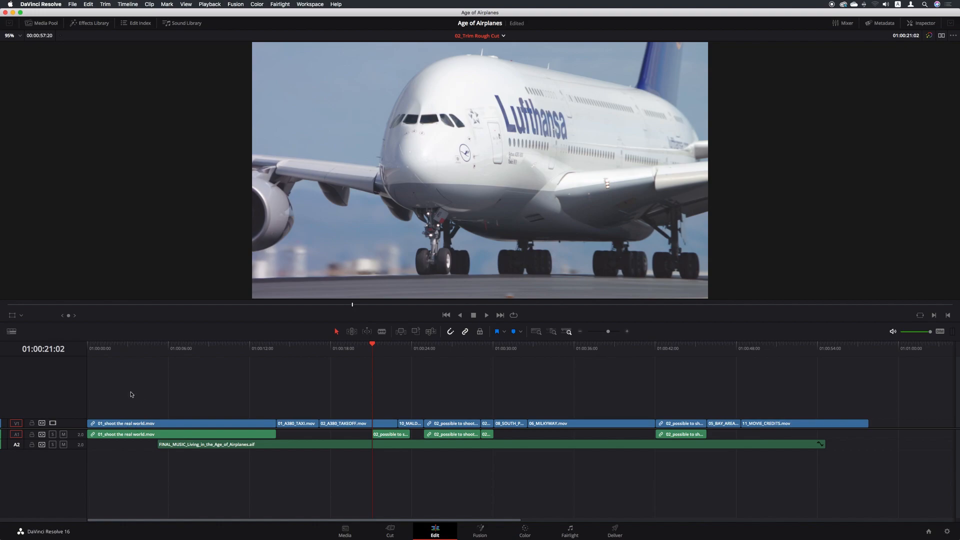
- Restore the filmstrip view for the video clips and make the Audio 1 track much taller
left_click(11, 332)
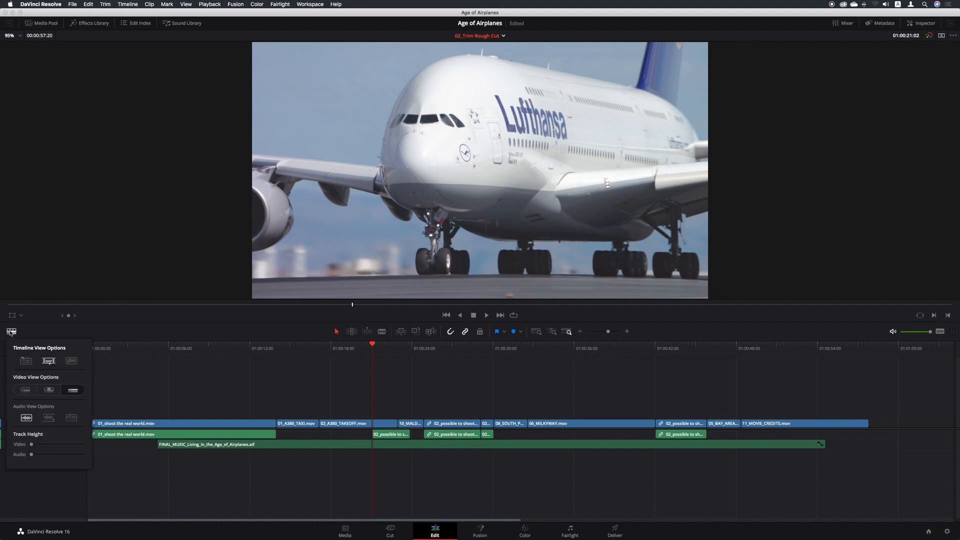
left_click(25, 390)
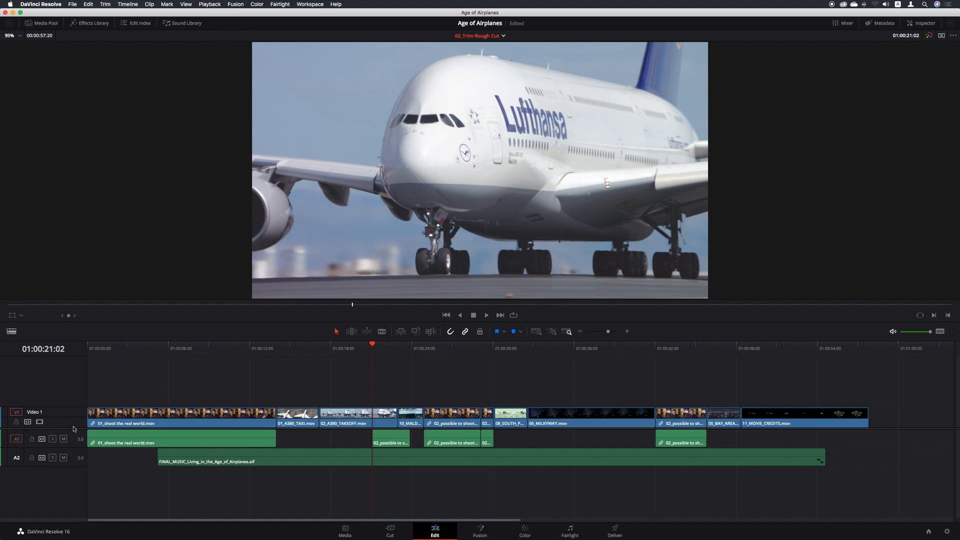
mouse_move(74, 429)
left_mouse_down()
mouse_move(75, 395)
mouse_move(76, 428)
mouse_move(77, 419)
left_mouse_up()
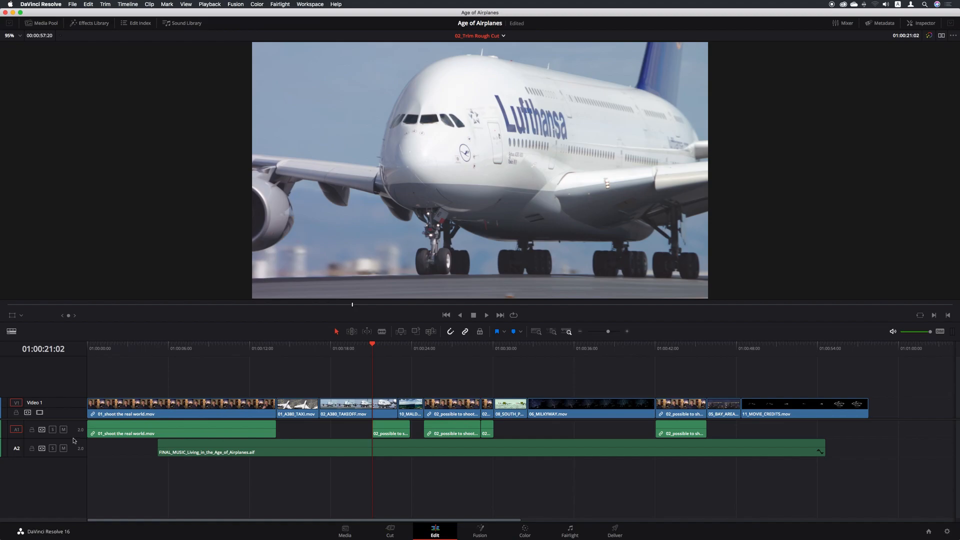
left_click_drag(73, 437, 70, 496)
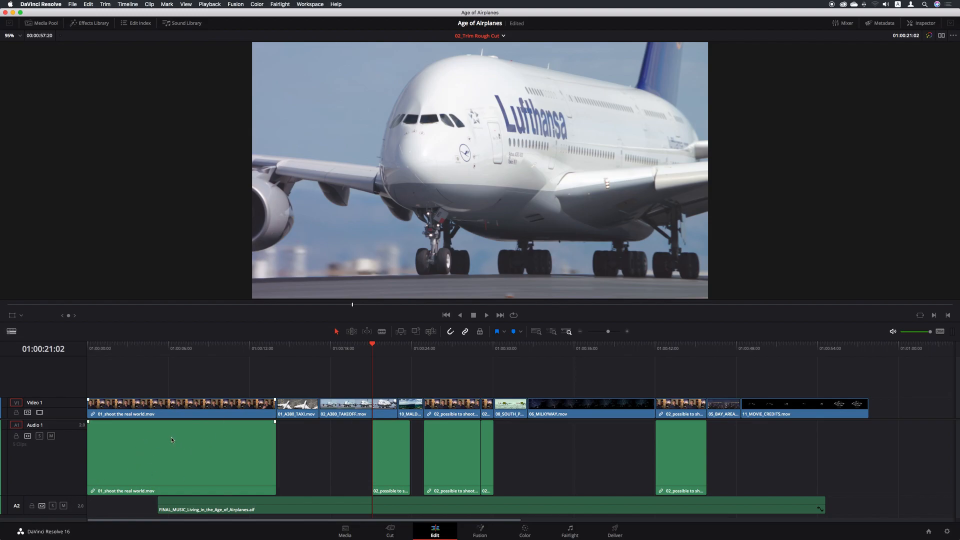
- Show audio waveforms in the non-rectified display with the full waveform option off, and shrink the Audio 1 track to a low height
left_click(12, 331)
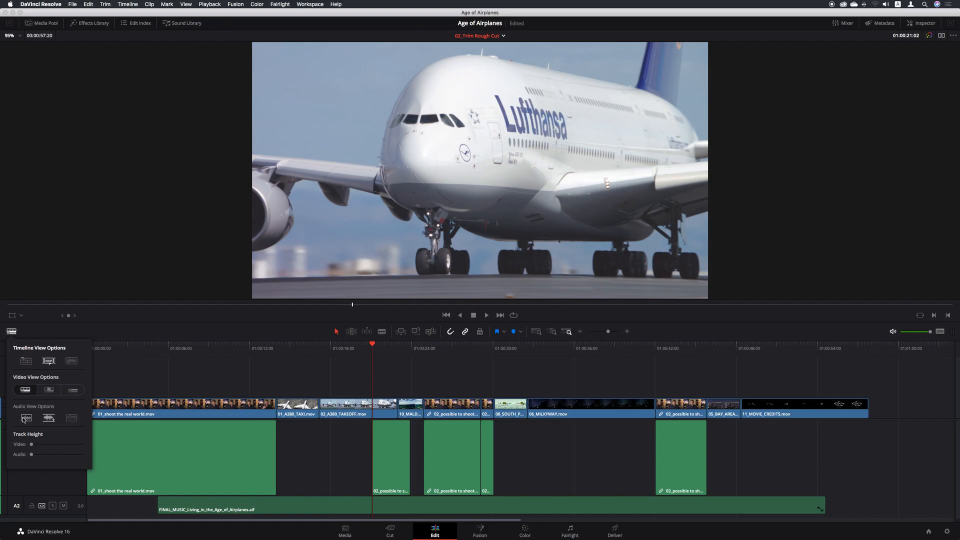
left_click(72, 361)
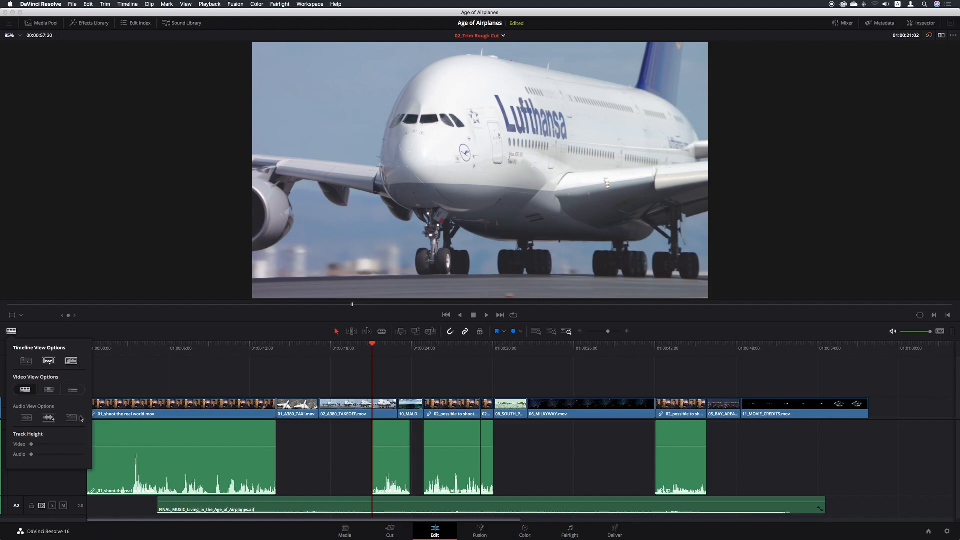
left_click(27, 419)
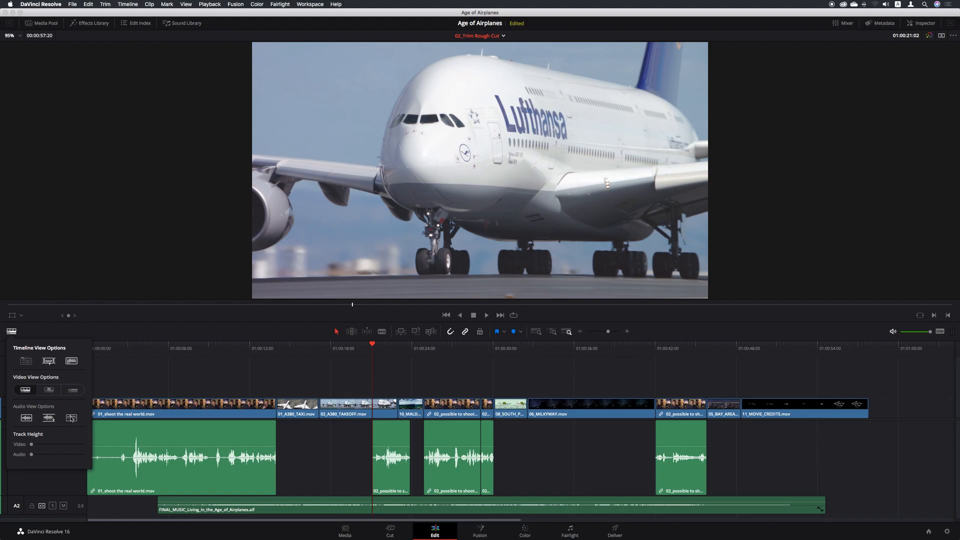
left_click(48, 418)
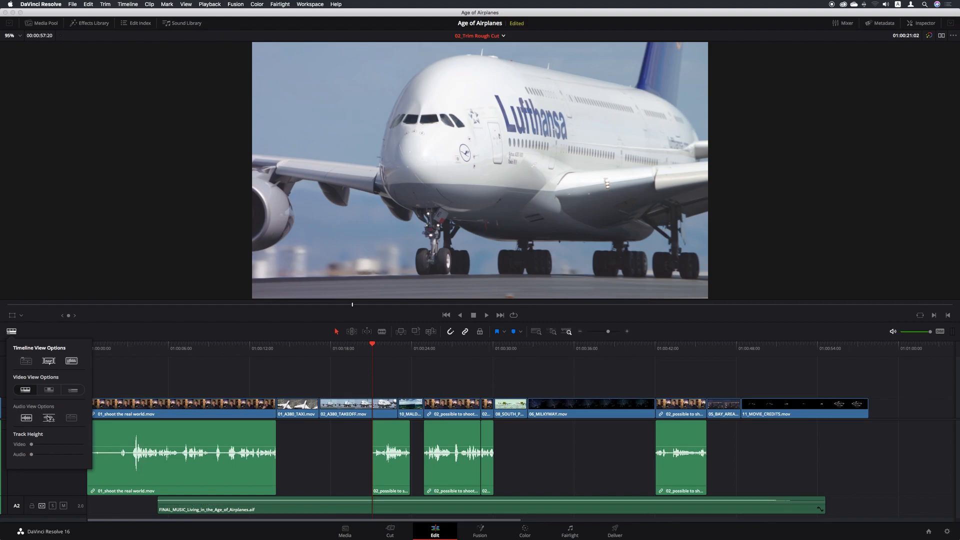
left_click(134, 375)
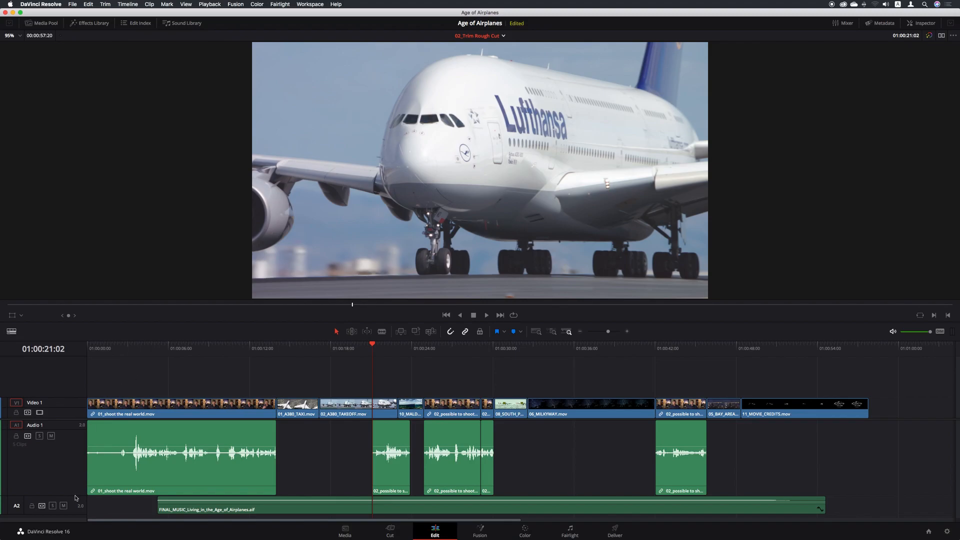
left_click_drag(76, 495, 71, 440)
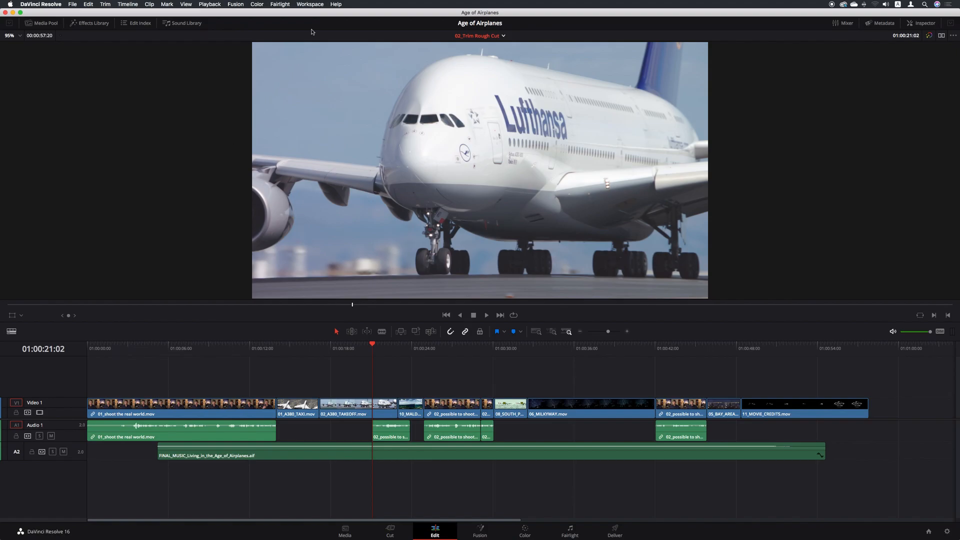
- Save the current layout as a layout preset named with the trainer's name followed by "training"
left_click(317, 5)
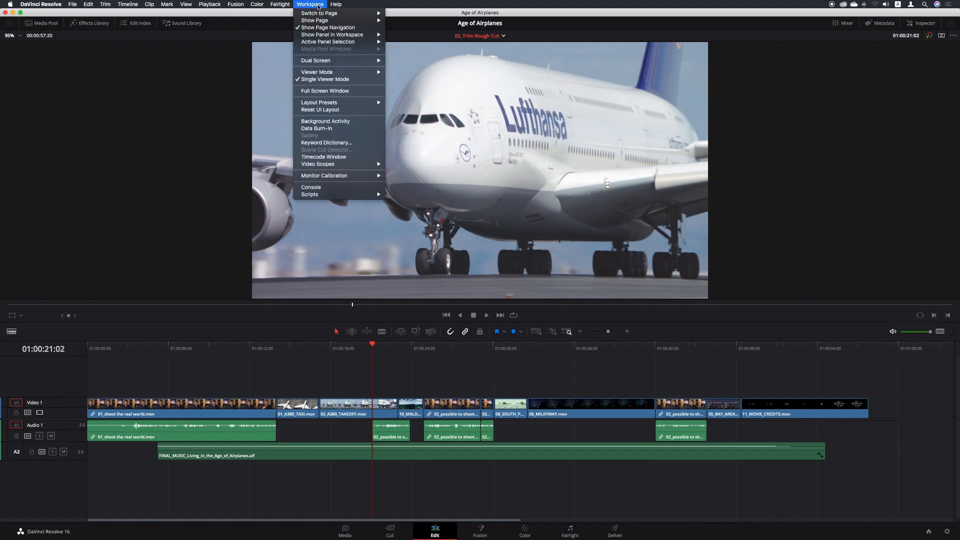
mouse_move(352, 104)
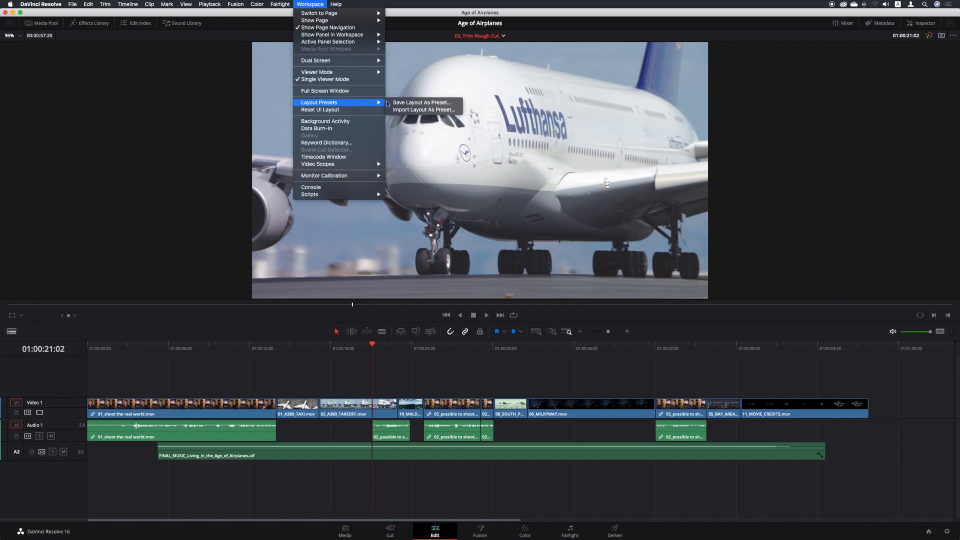
left_click(453, 103)
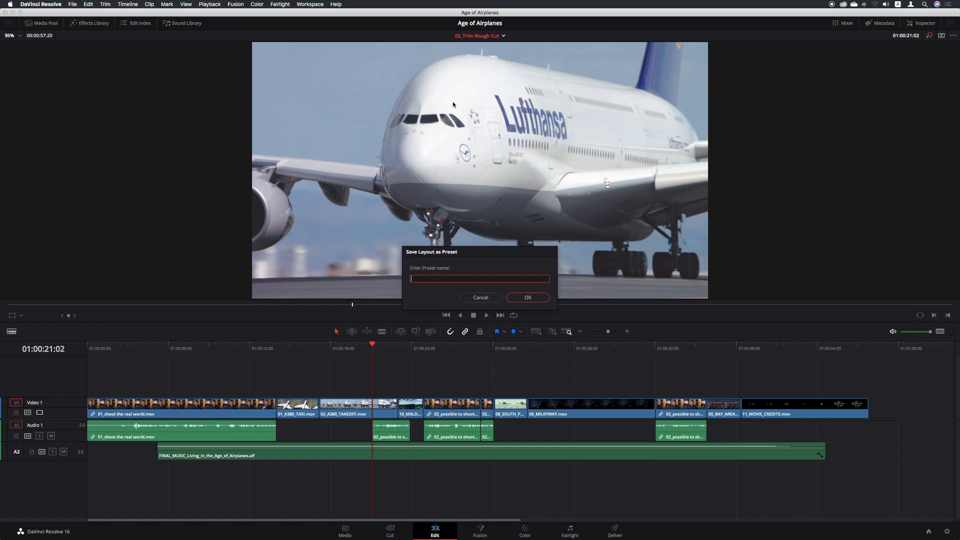
type("byronco")
type("training")
left_click(544, 300)
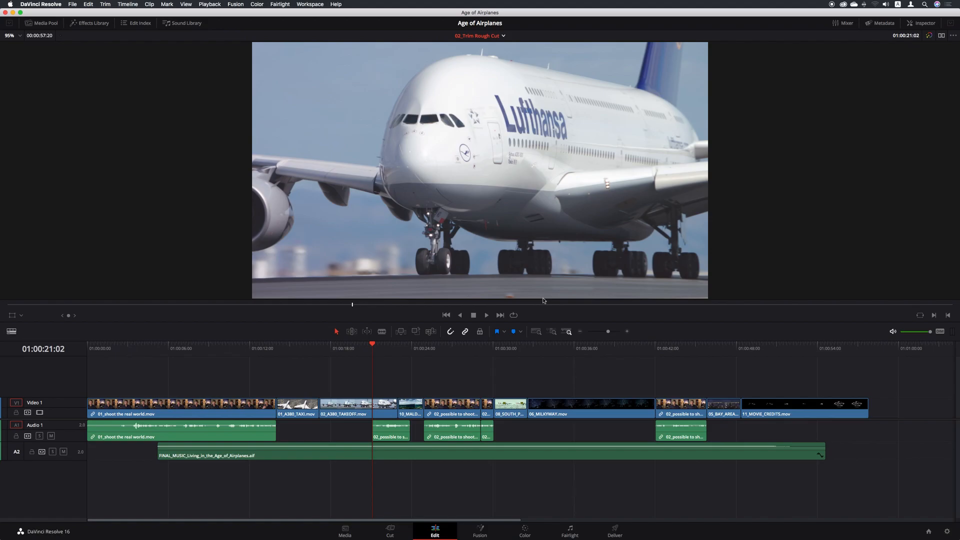
- Look up the new preset among the layout presets, and reset the UI layout to its default
left_click(311, 5)
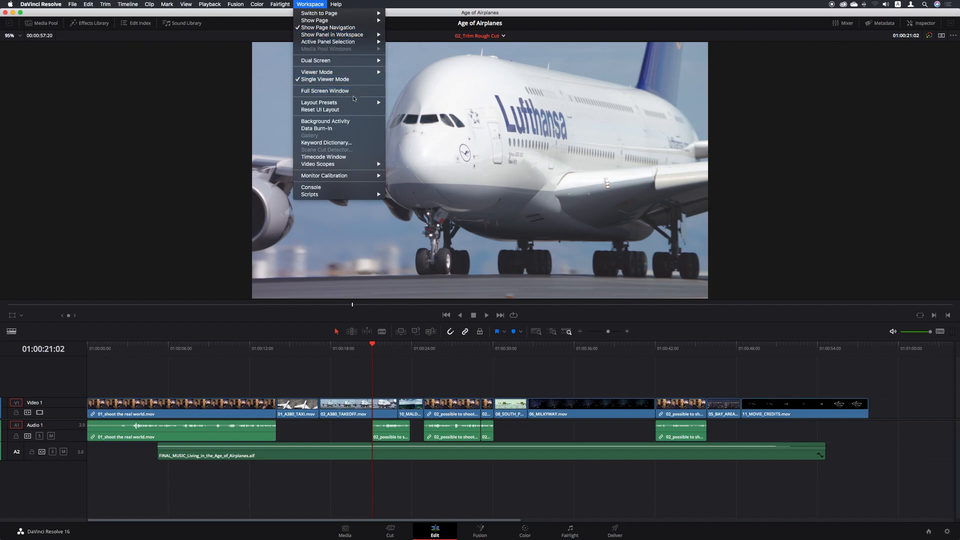
mouse_move(354, 105)
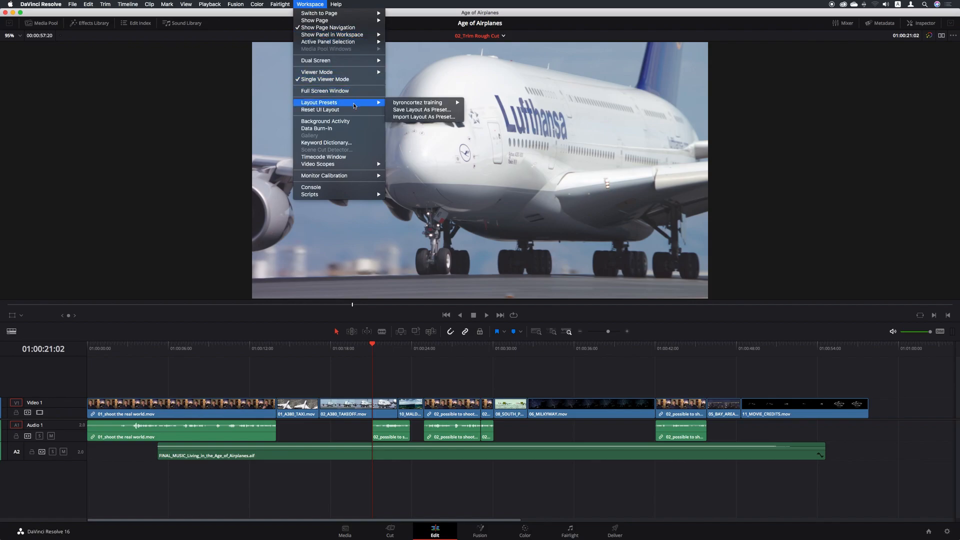
mouse_move(453, 103)
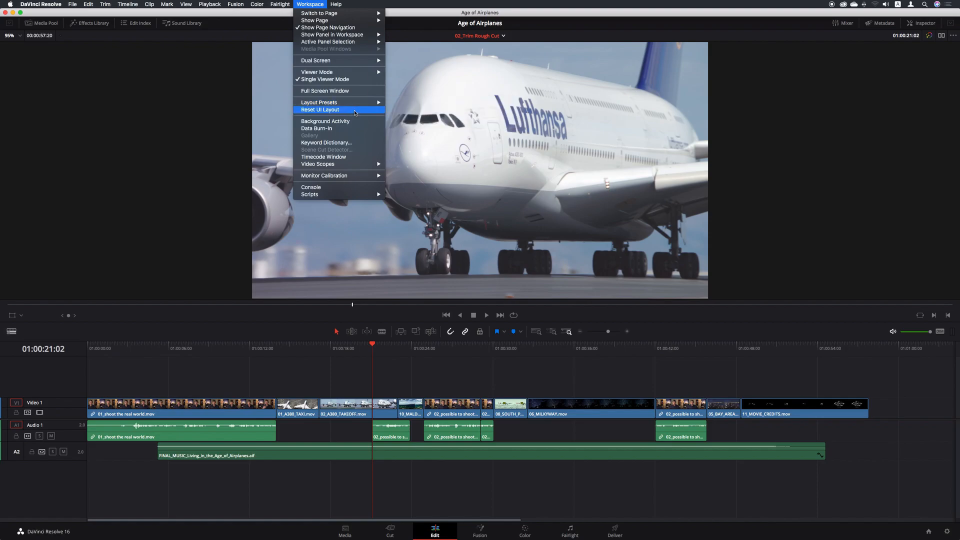
left_click(355, 110)
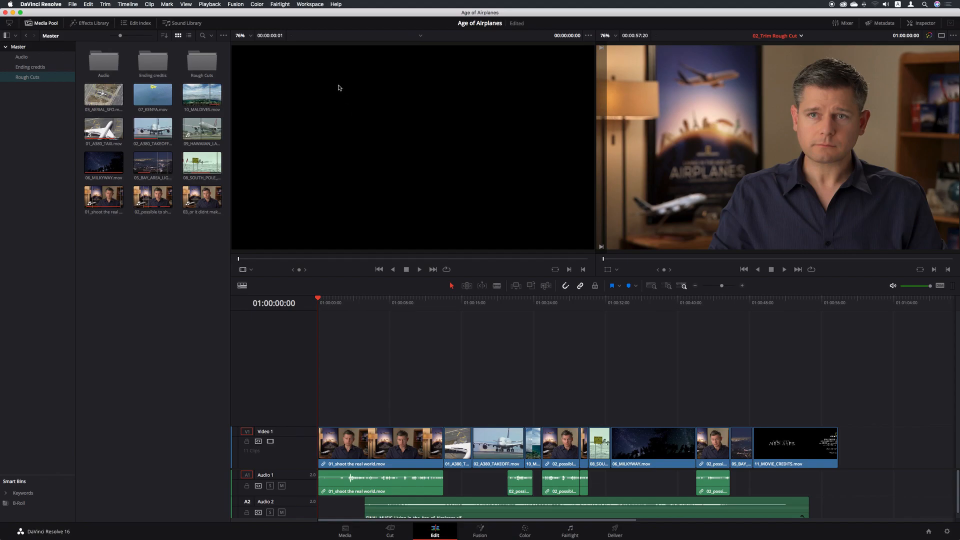
- Load the saved training layout preset to bring back the single-viewer arrangement
left_click(311, 4)
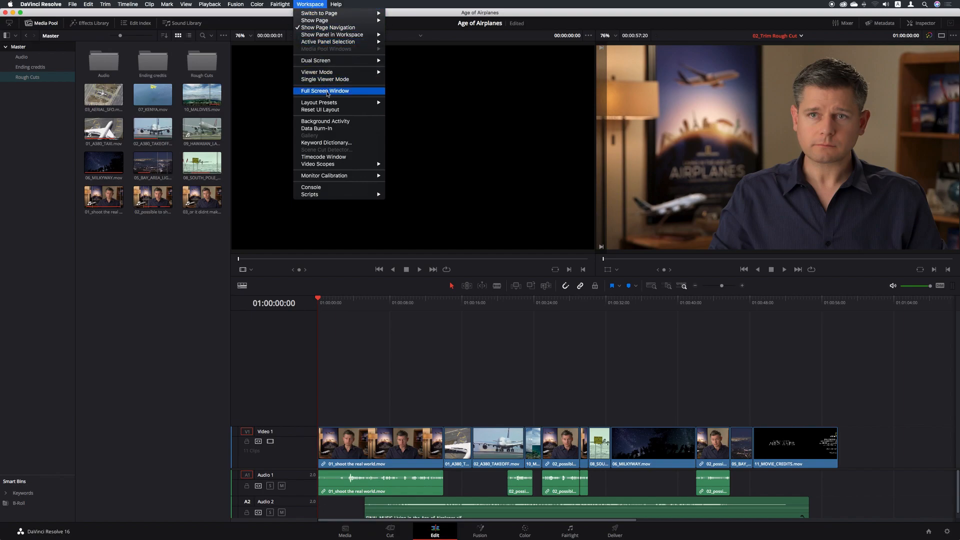
mouse_move(330, 105)
mouse_move(448, 105)
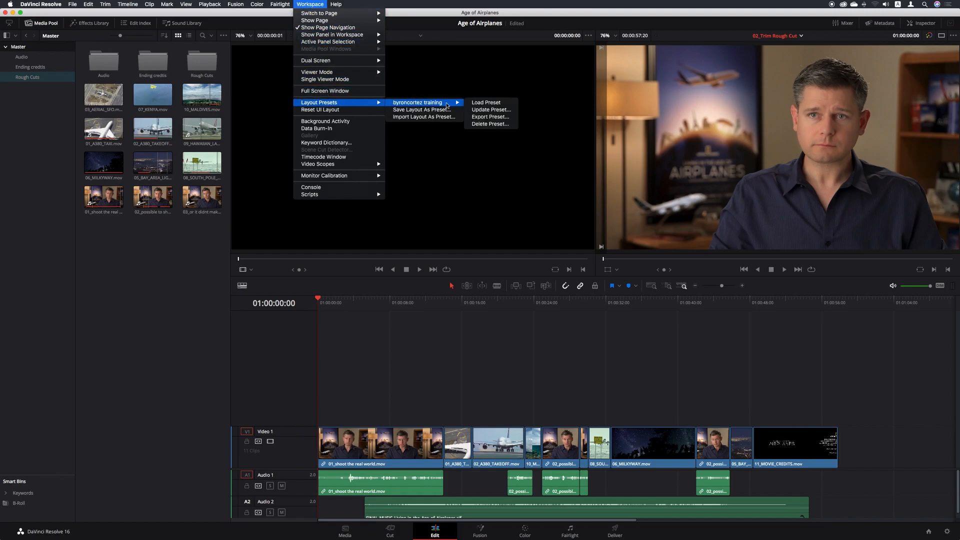
left_click(510, 105)
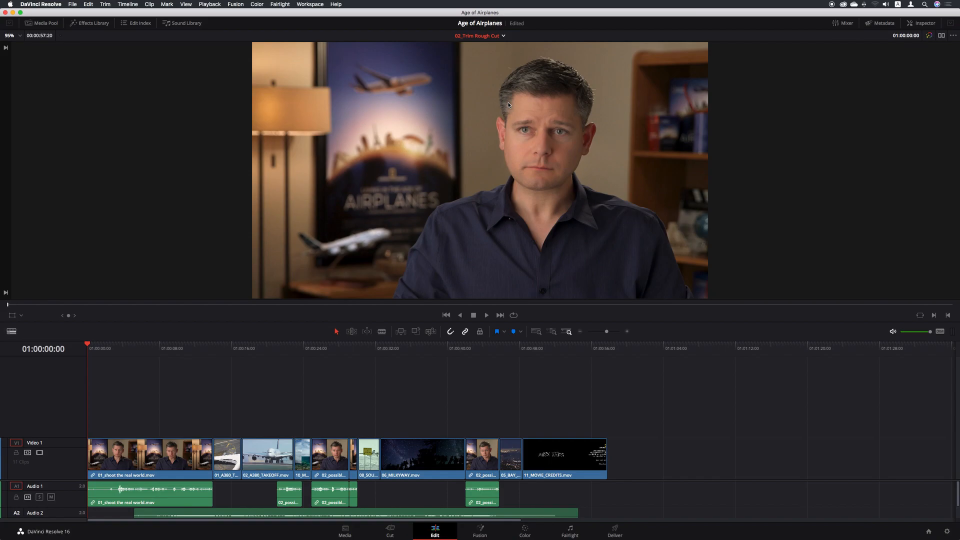
- Zoom the timeline viewer's image in and out, and set it back to Fit
scroll(508, 104, "down", 4)
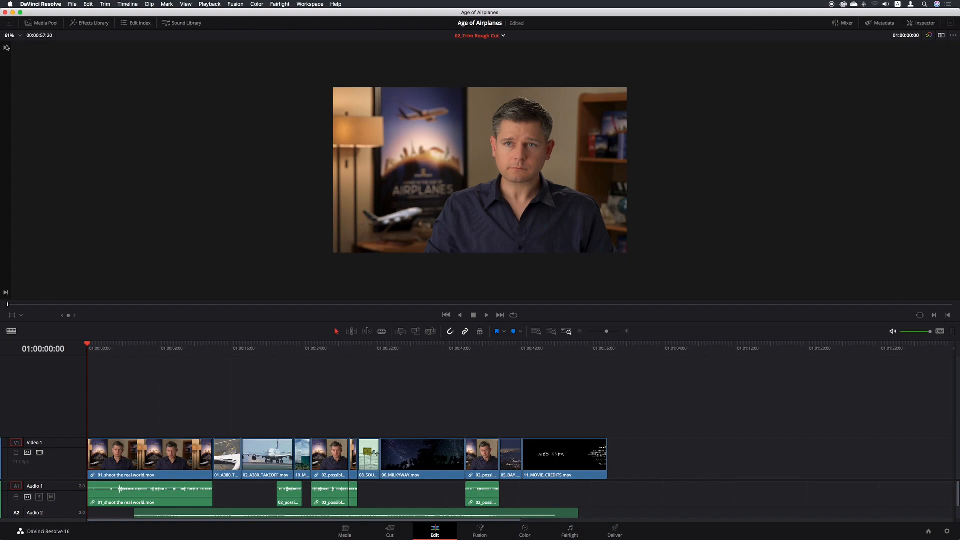
left_click(21, 36)
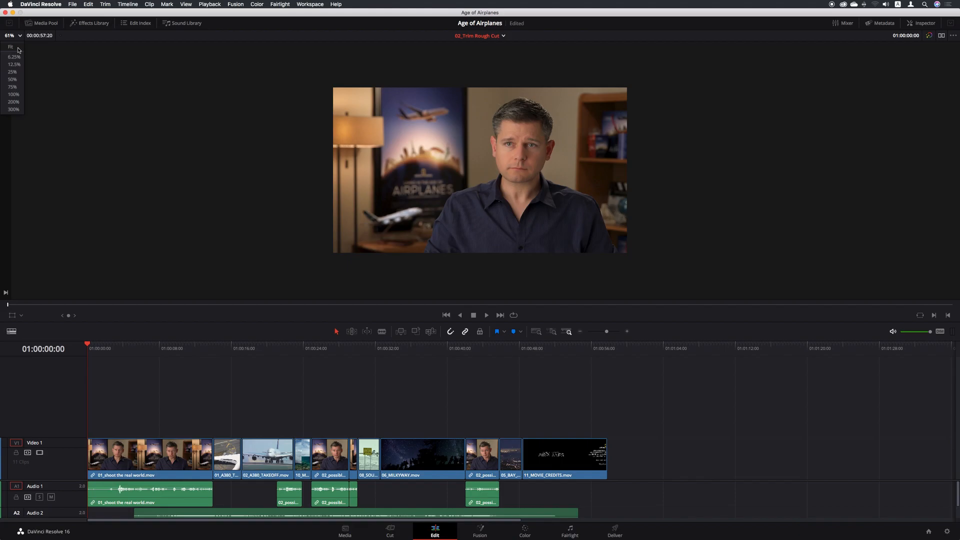
left_click(18, 47)
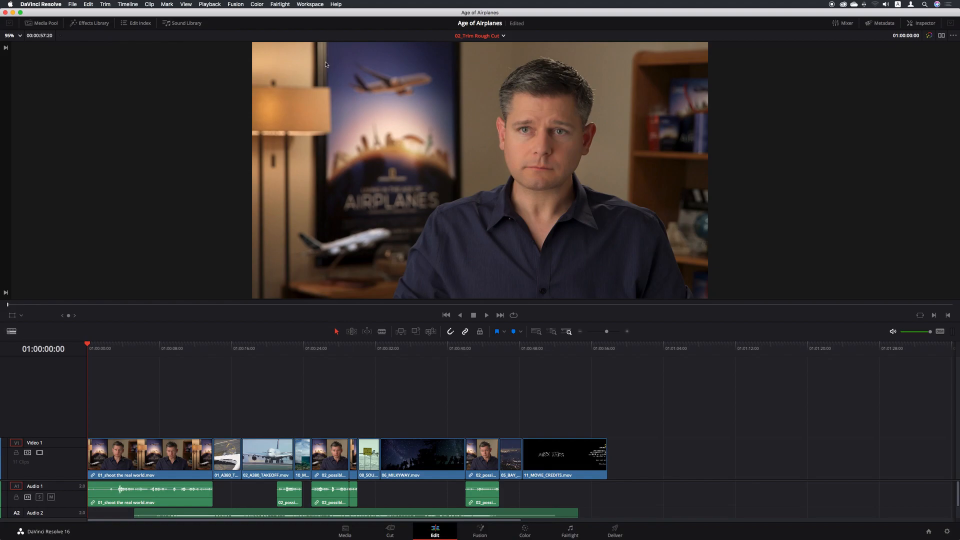
scroll(417, 106, "down", 3)
scroll(417, 106, "up", 1)
scroll(418, 106, "down", 2)
scroll(418, 106, "up", 2)
scroll(419, 106, "down", 3)
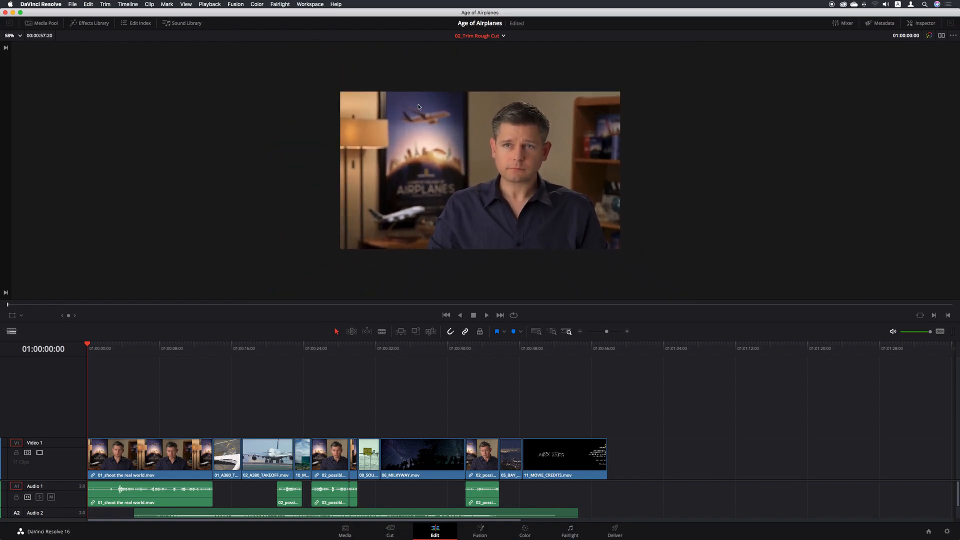
scroll(419, 107, "up", 2)
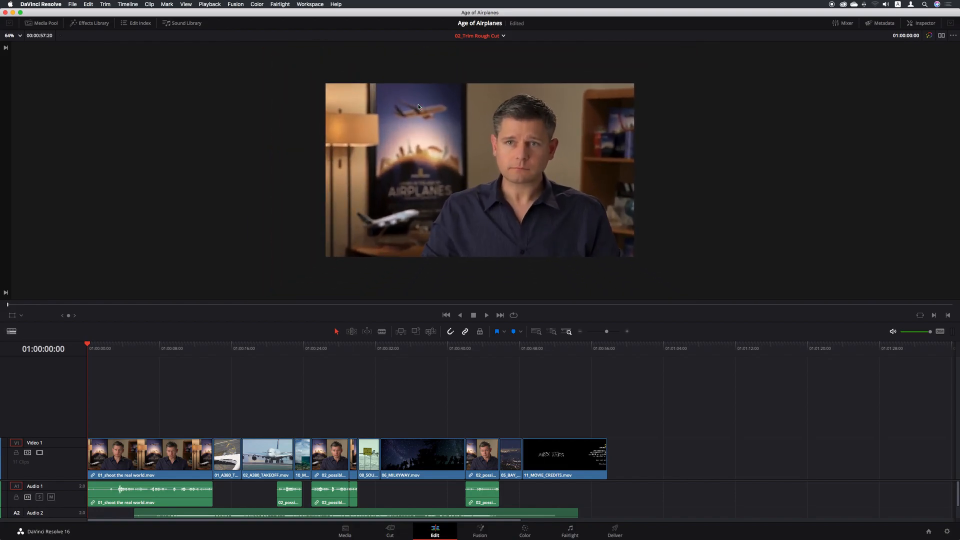
left_click(20, 36)
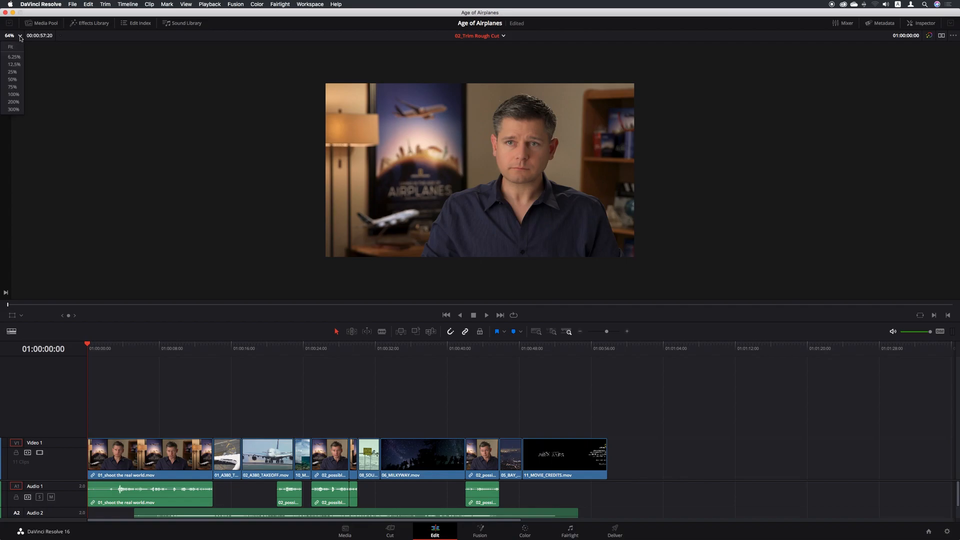
left_click(17, 49)
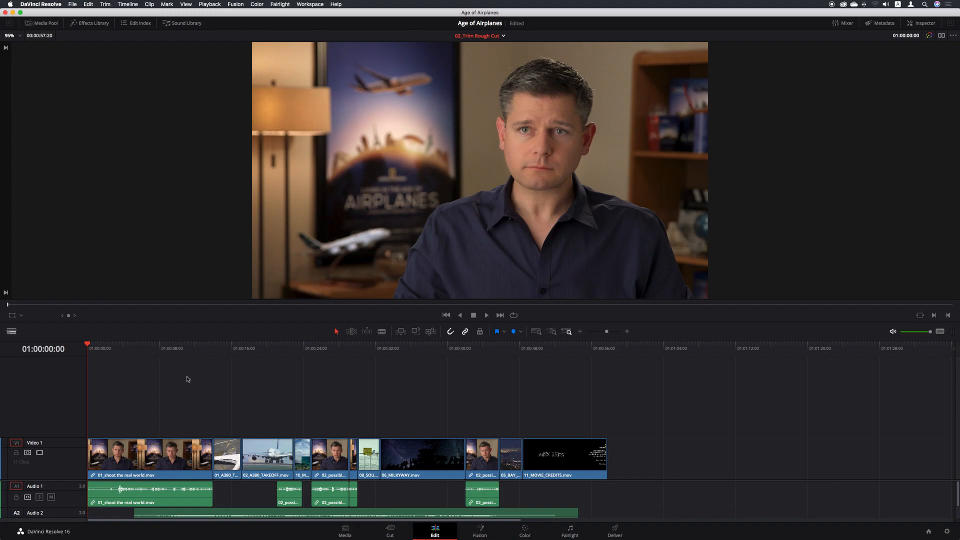
- Make the Audio 1 track taller while keeping Video 1 and both audio tracks in view
mouse_move(72, 481)
left_mouse_down()
mouse_move(71, 436)
mouse_move(70, 484)
left_mouse_up()
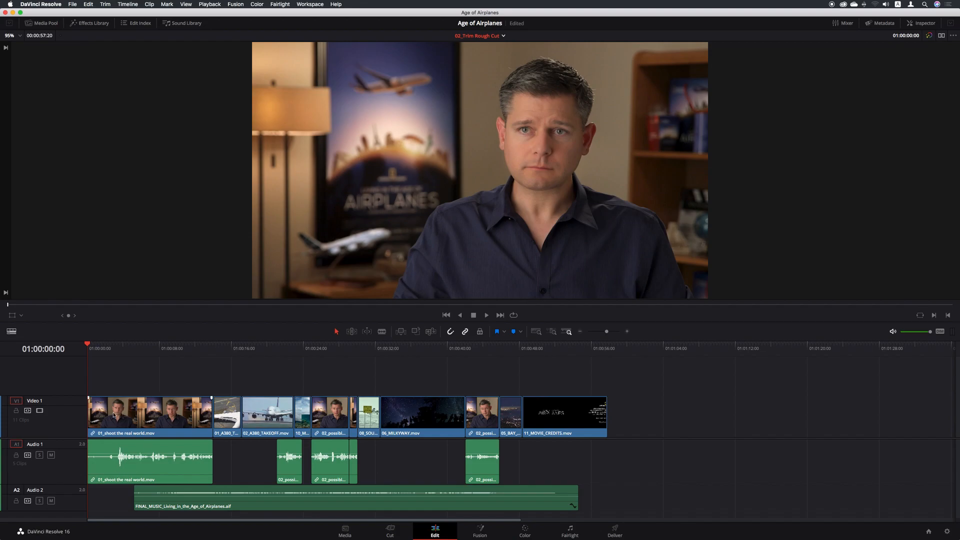
left_click_drag(81, 436, 80, 433)
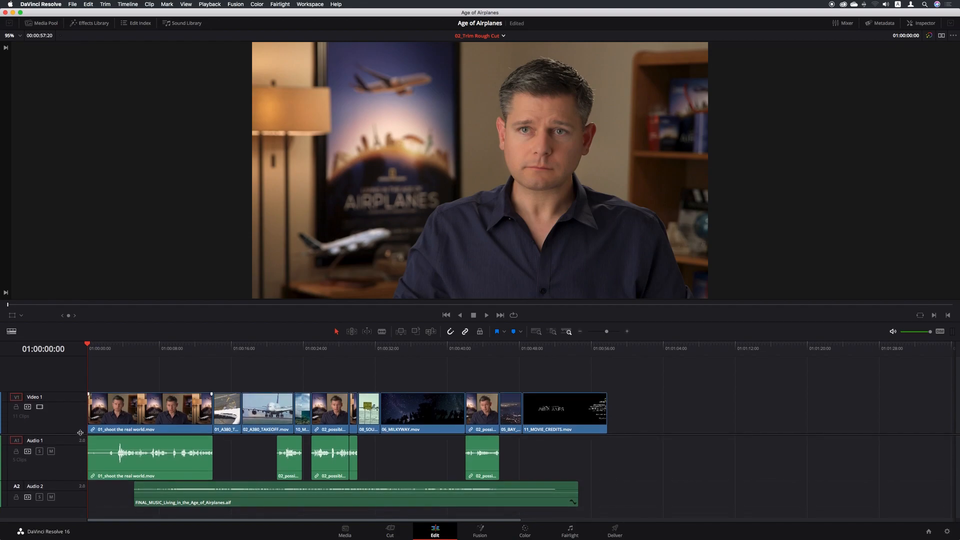
- Play the timeline from its start and stop at 01:00:03:07, just before the speaker begins talking
key("XF86AudioRaiseVolume")
key("space")
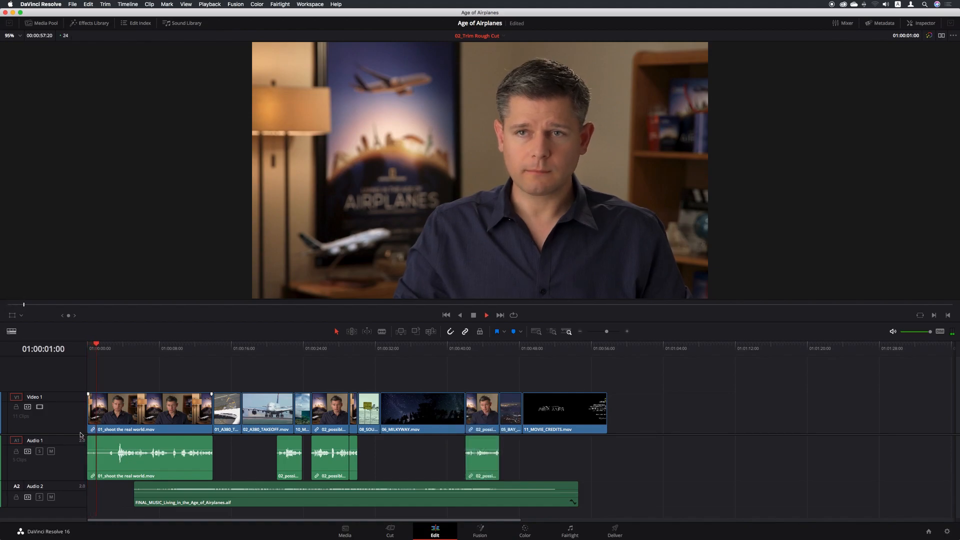
key("space")
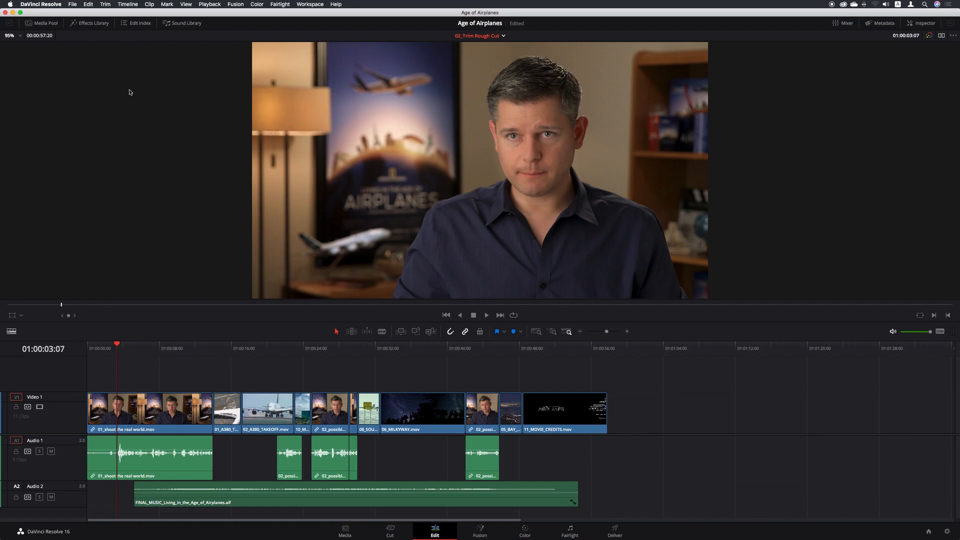
- Try Trim Start on 01_shoot the real world.mov at the playhead in normal edit mode, and undo it
left_click(106, 4)
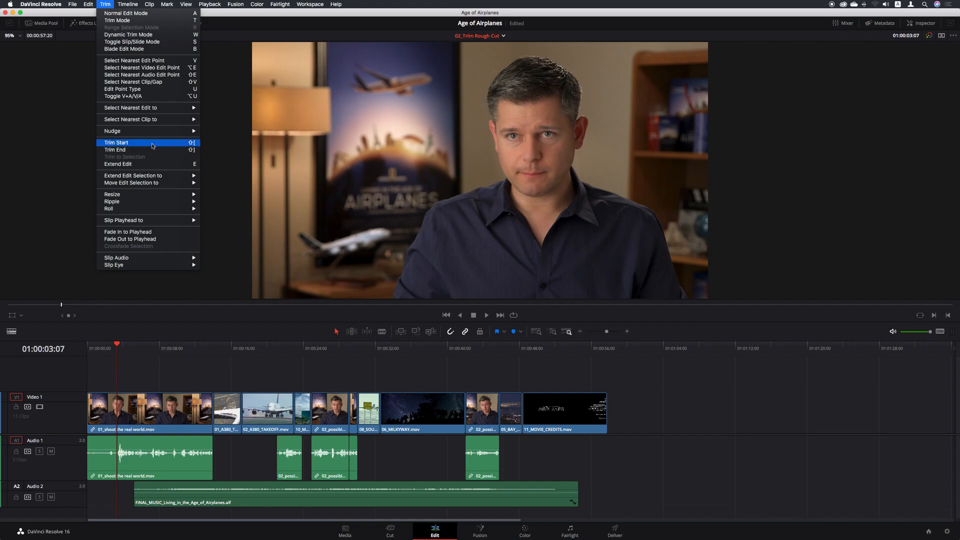
left_click(153, 146)
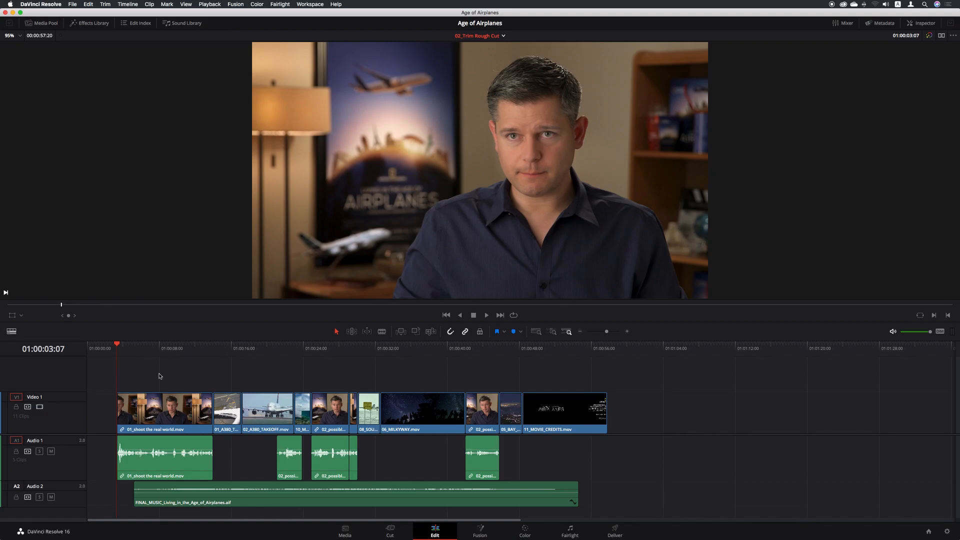
key("super+z")
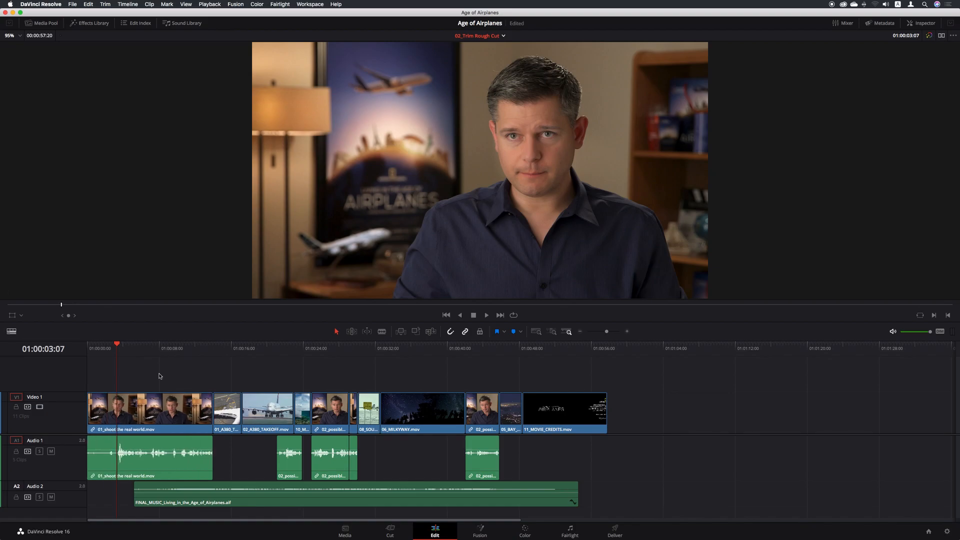
- Save the project and, in Trim Edit Mode, trim the start of 01_shoot the real world.mov to the playhead at 01:00:03:07
key("super+s")
left_click(353, 332)
left_click(336, 332)
left_click(352, 332)
left_click(105, 4)
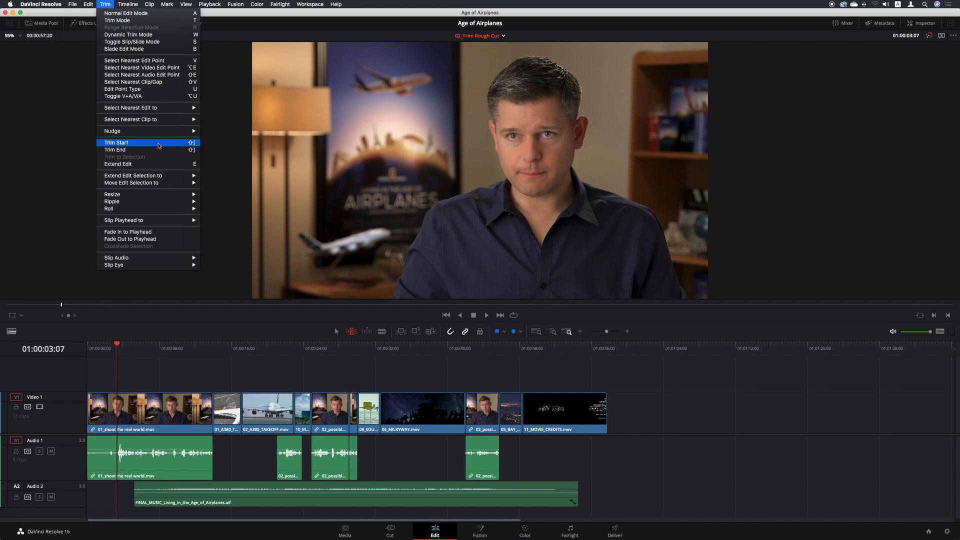
left_click(158, 146)
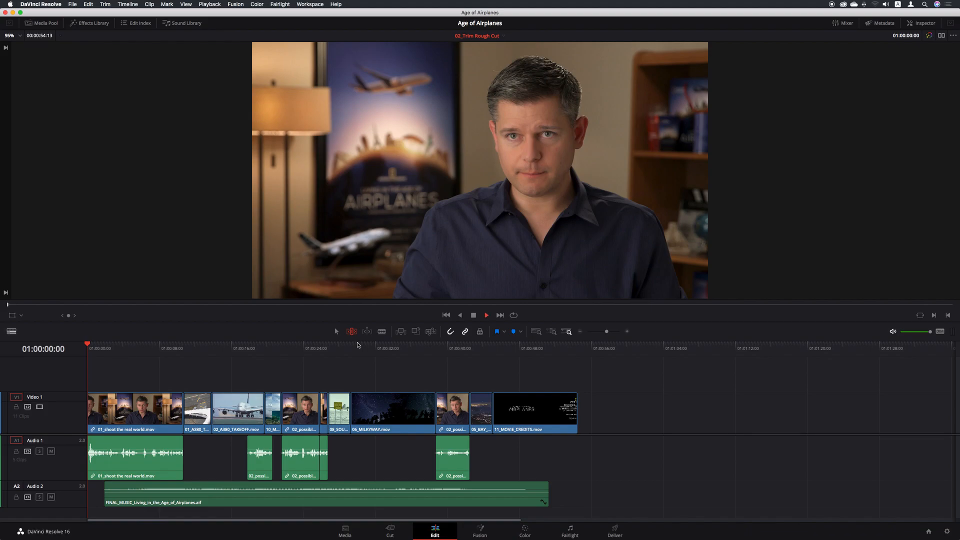
- Play the trimmed opening interview clip and stop at 01:00:07:18
key("space")
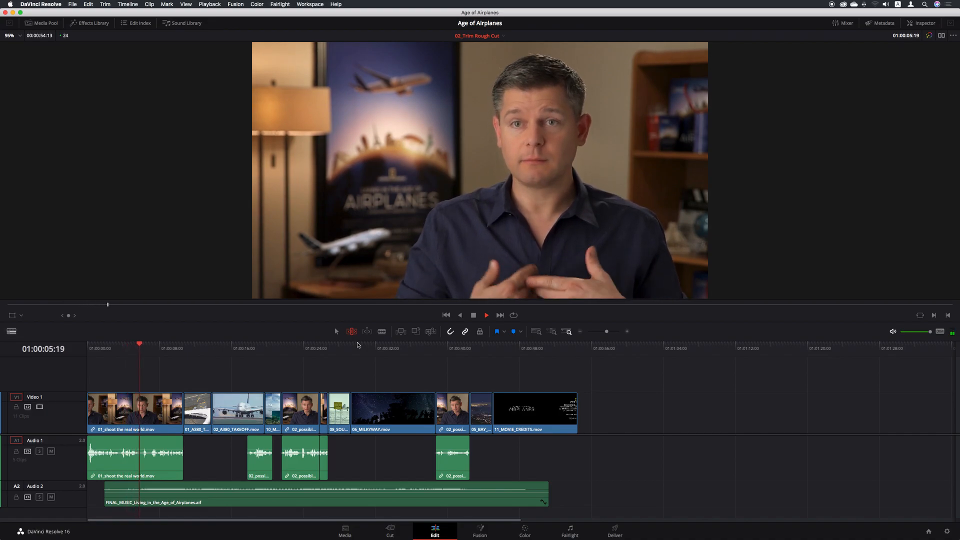
key("space")
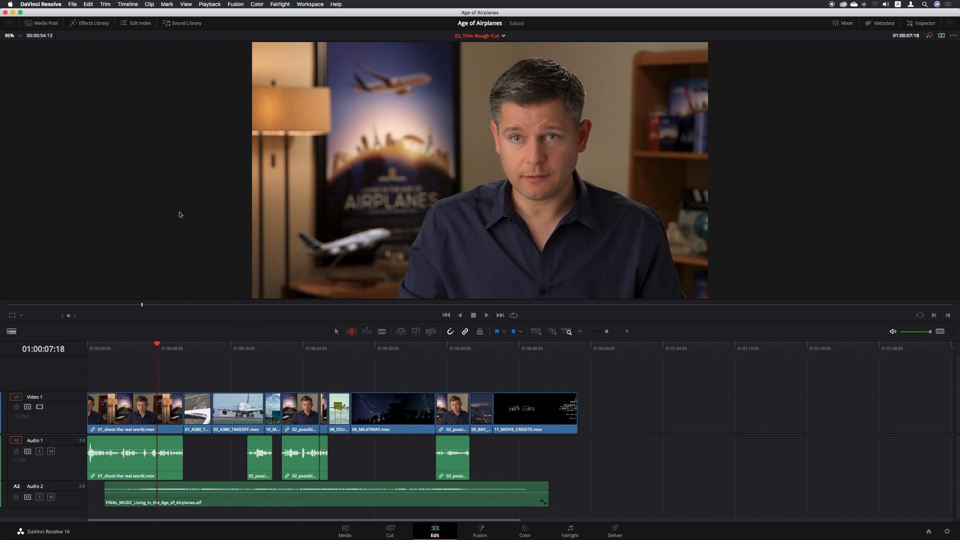
- Try Trim End at 01:00:07:18 with all tracks' auto track selectors on, and undo it
left_click(106, 4)
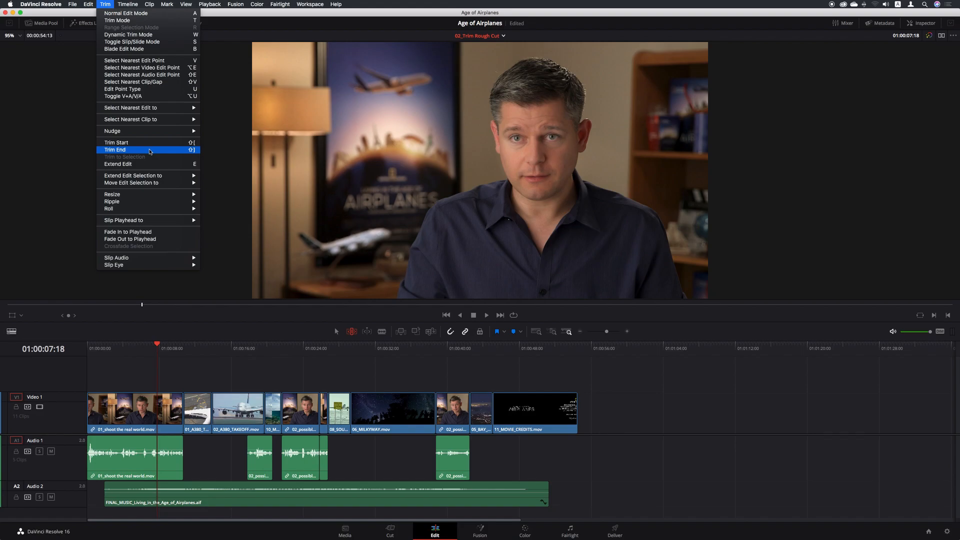
left_click(168, 151)
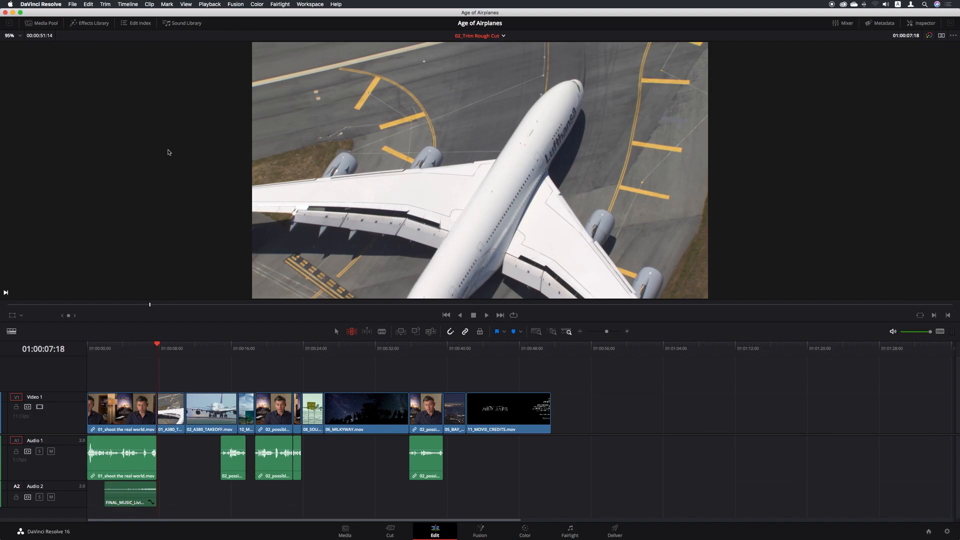
key("super+z")
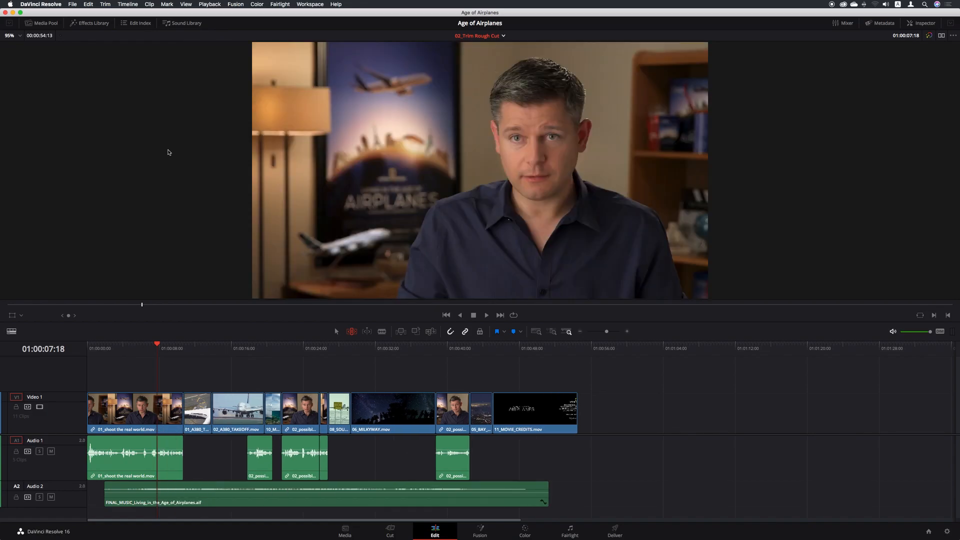
- Save the project, and trim the end of 01_shoot the real world.mov to the playhead with Audio 2's auto track selector temporarily off
key("super+s")
left_click(27, 498)
left_click(106, 5)
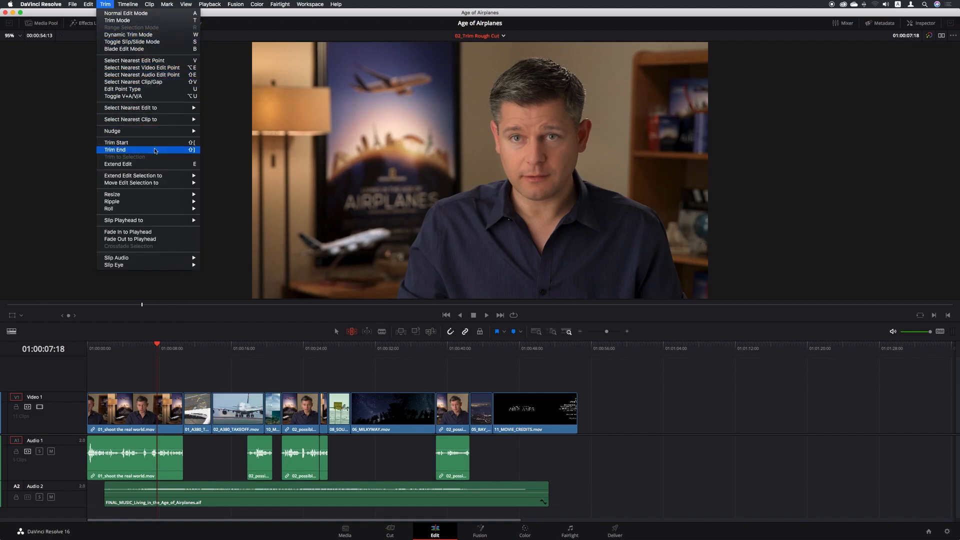
left_click(154, 150)
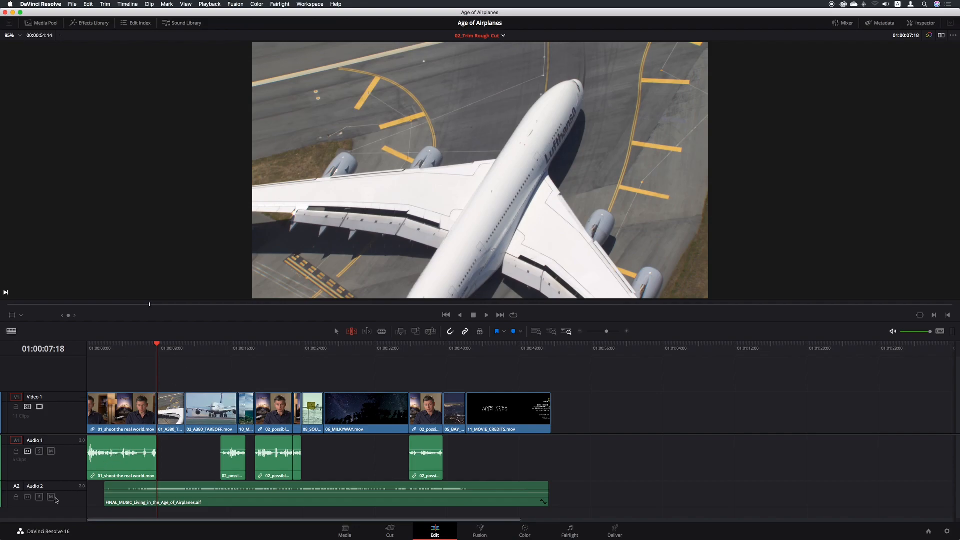
left_click(27, 498)
- Ripple-trim the start of 10_MALDIVES.mov at 01:00:16:18, extending the clip's head by four frames
left_click(243, 351)
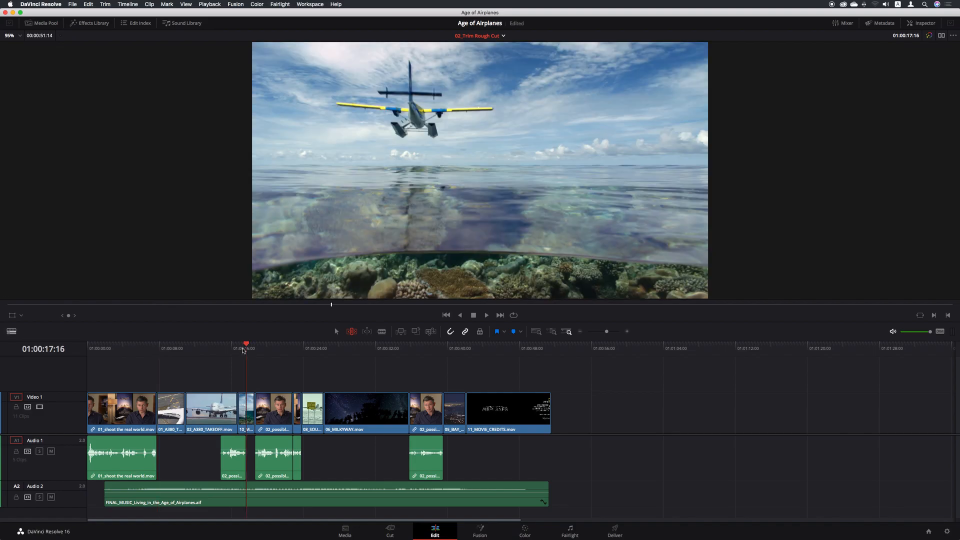
left_click(627, 331)
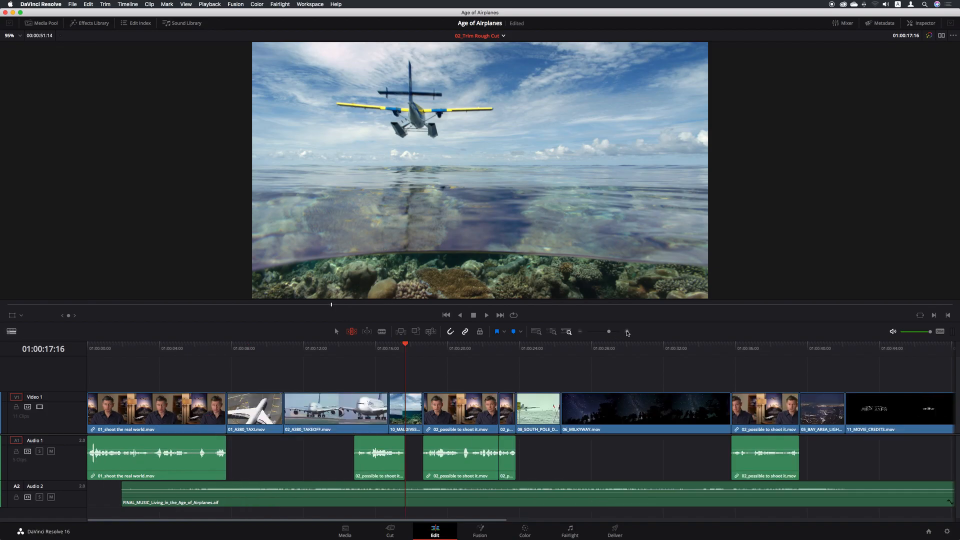
left_click(627, 332)
left_click(628, 331)
left_click(628, 332)
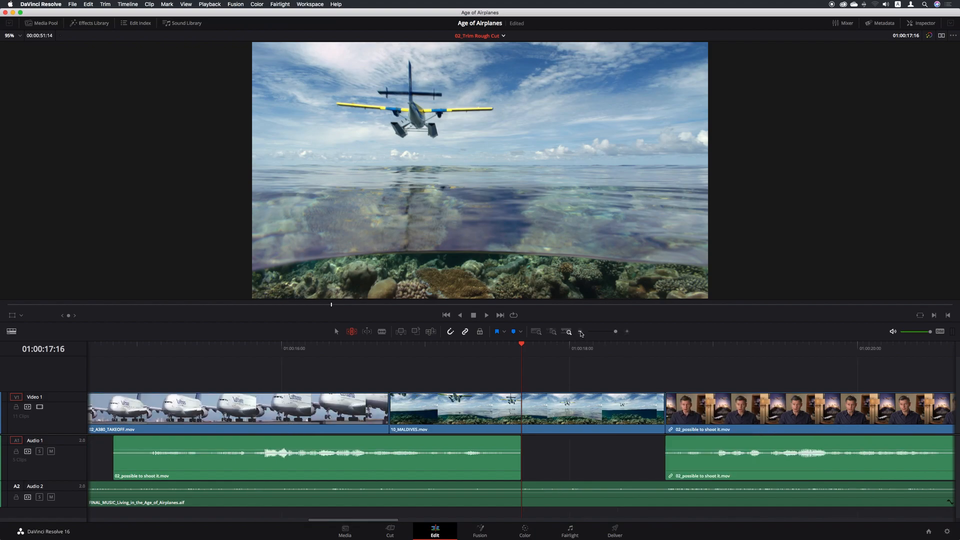
left_click(397, 349)
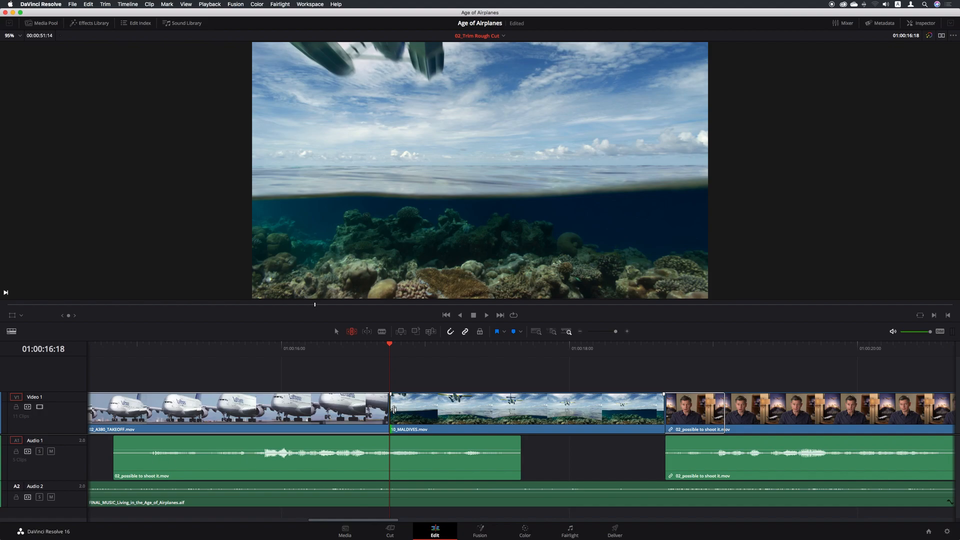
left_click_drag(395, 410, 370, 403)
left_click_drag(394, 412, 368, 412)
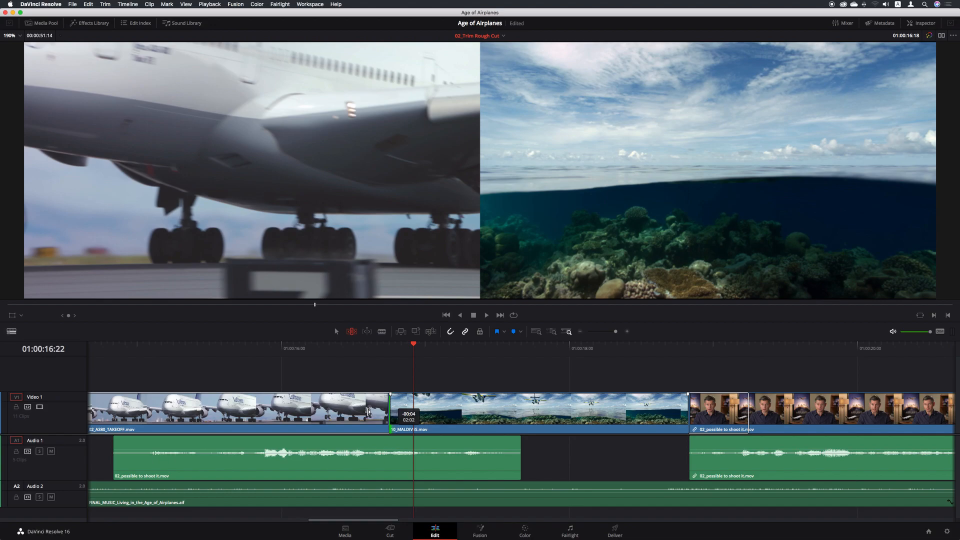
left_click_drag(368, 412, 368, 411)
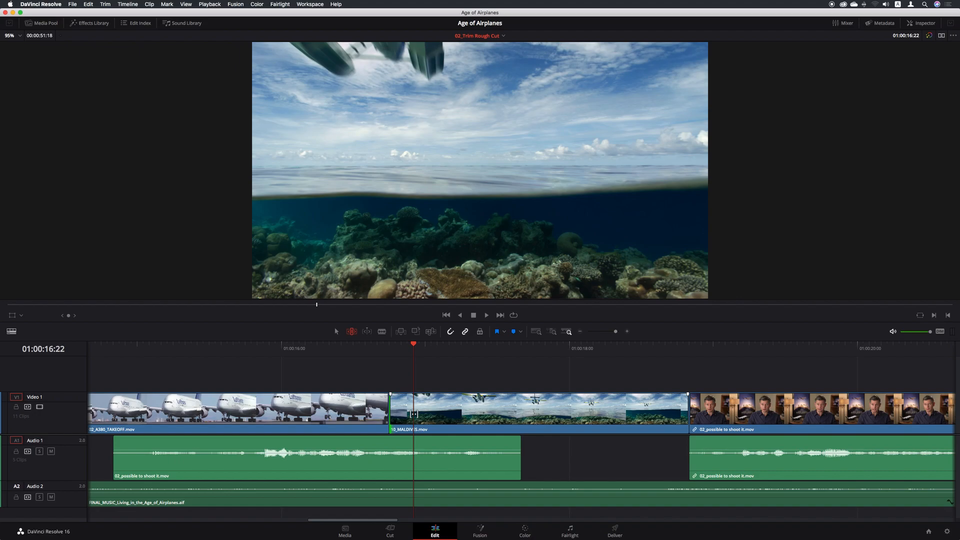
- Play around the edit into 10_MALDIVES.mov to review the trim, and save the project
left_click_drag(414, 345, 398, 346)
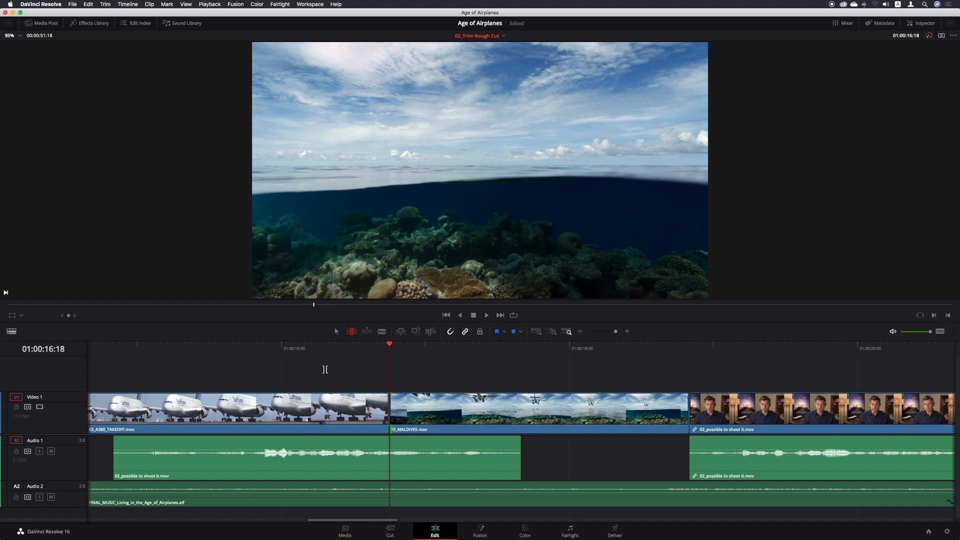
left_click(323, 348)
key("space")
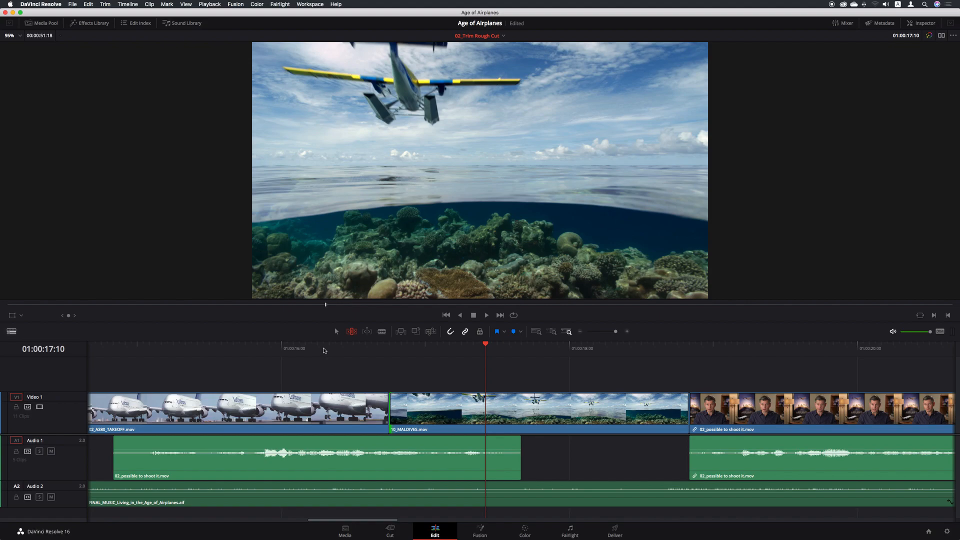
key("slash")
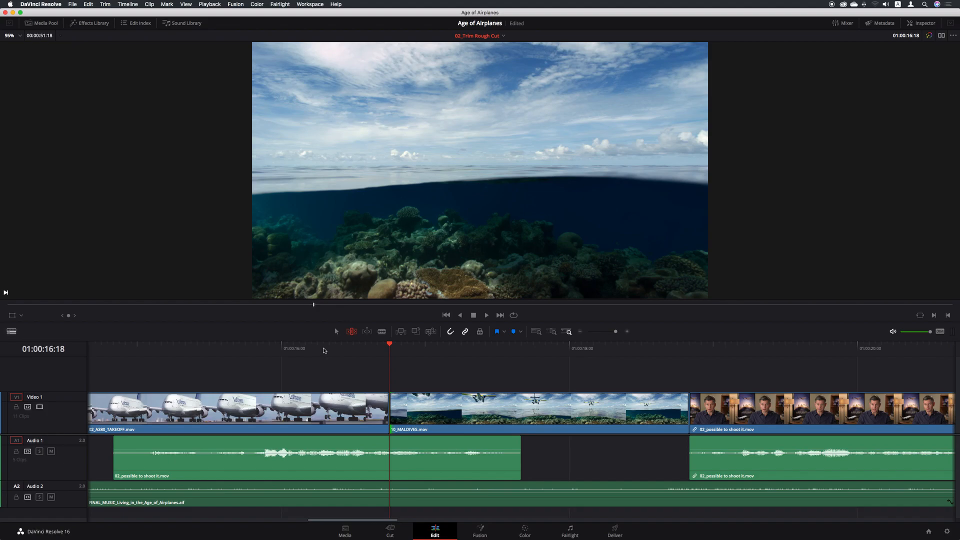
key("slash")
key("super+s")
- In Selection Mode, nudge 10_MALDIVES.mov earlier and later along Video 1 one frame at a time
left_click(336, 332)
left_click(493, 406)
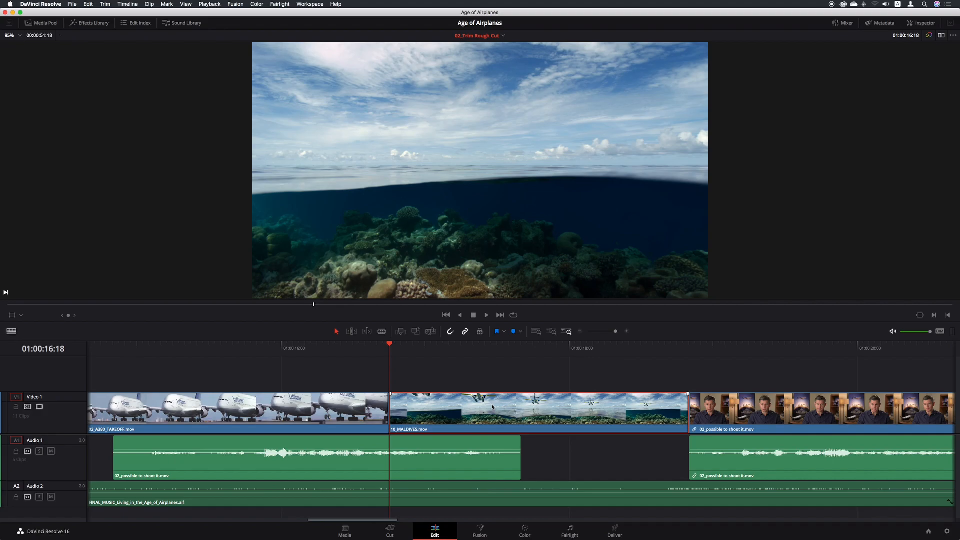
key("comma")
key("comma")
key("comma")
key("comma")
key("comma")
key("comma")
key("comma")
key("comma")
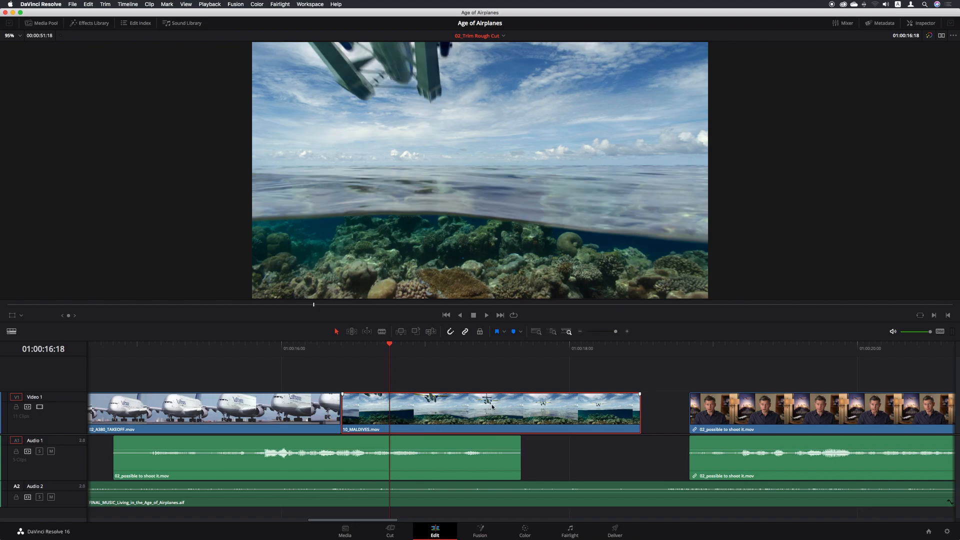
key("period")
key("period")
key("period")
key("period")
key("period")
key("period")
key("period")
key("period")
key("period")
key("period")
key("period")
key("period")
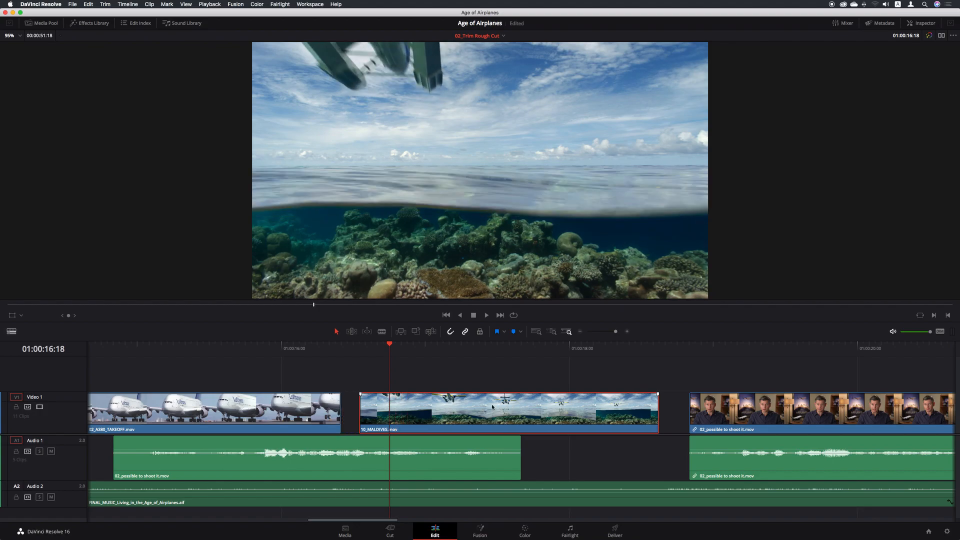
key("period")
key("comma")
key("comma")
key("comma")
key("comma")
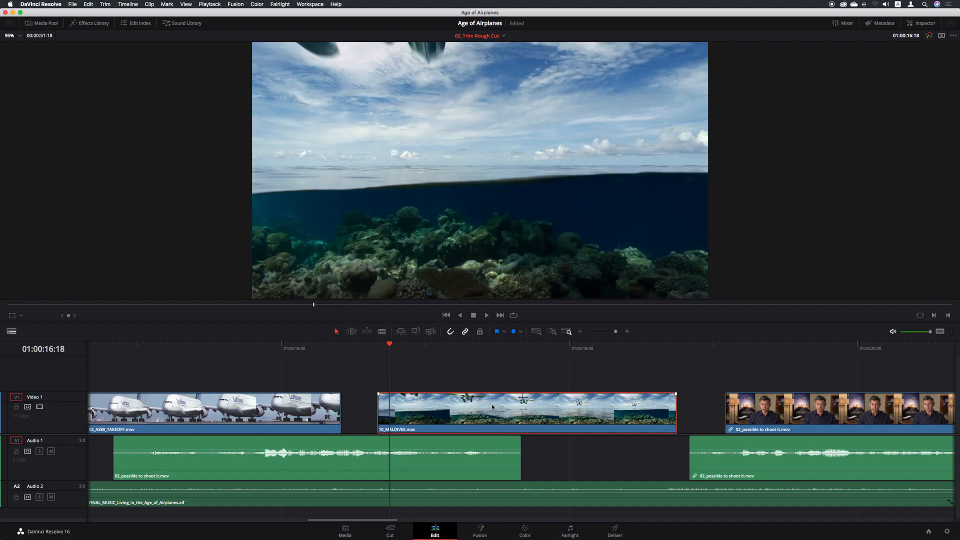
key("period")
key("period")
key("period")
key("comma")
key("comma")
key("comma")
key("comma")
key("comma")
key("comma")
key("period")
key("period")
key("period")
key("period")
key("period")
key("period")
key("period")
key("comma")
key("comma")
key("comma")
key("period")
key("period")
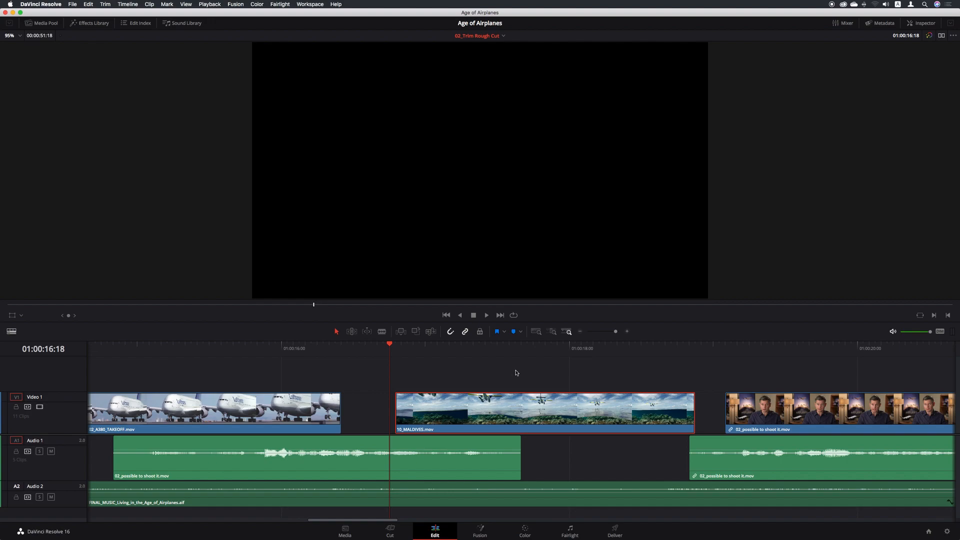
- Try multi-frame nudges of 10_MALDIVES.mov in both directions, combined with further single-frame nudges
key("shift+comma")
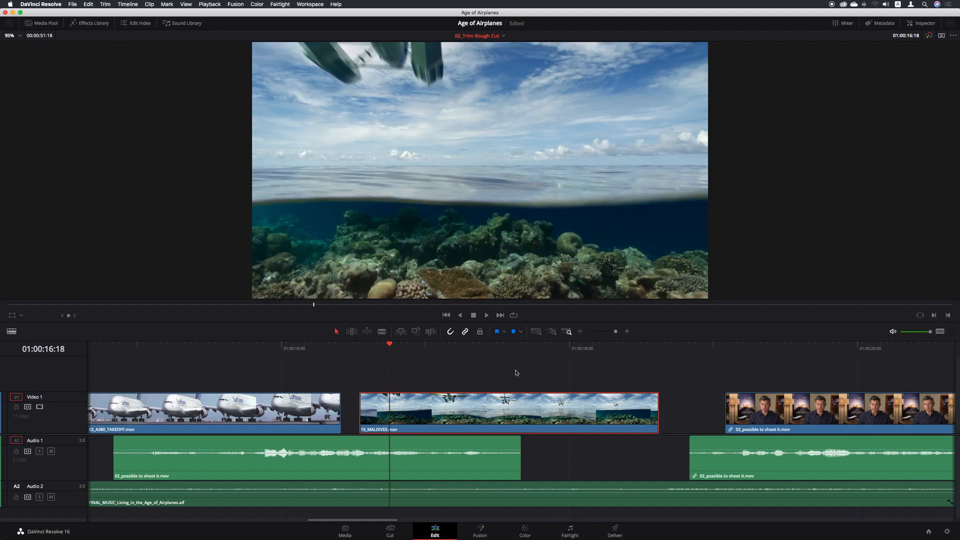
key("shift+period")
key("shift+period")
key("comma")
key("comma")
key("comma")
key("comma")
key("comma")
key("comma")
key("comma")
key("comma")
key("comma")
key("comma")
key("comma")
key("comma")
key("comma")
key("comma")
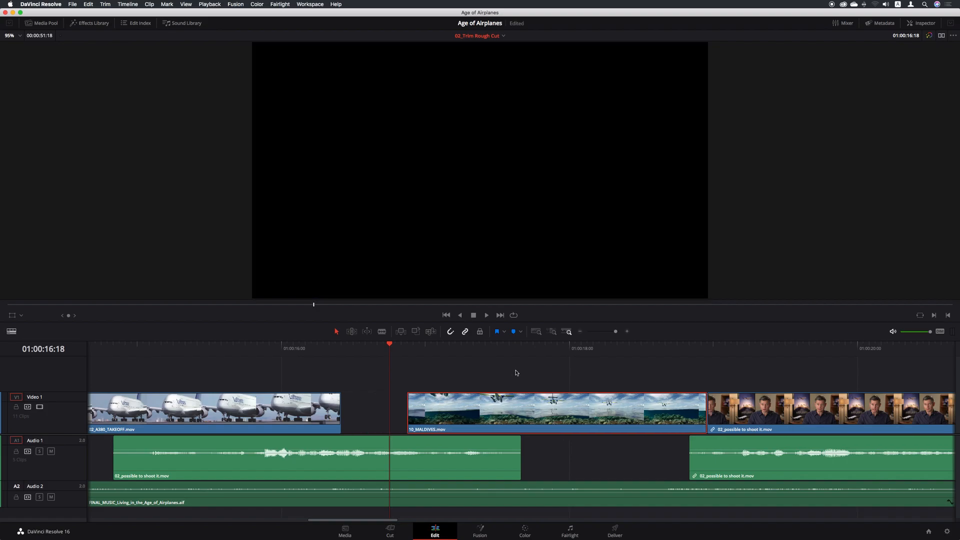
key("period")
key("period")
key("period")
key("period")
key("period")
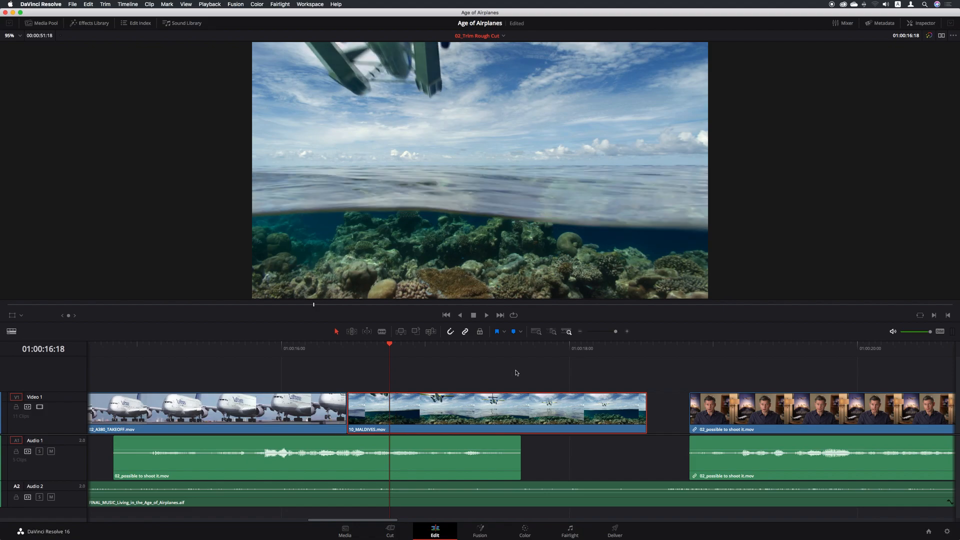
- Restore 10_MALDIVES.mov to start at 01:00:16:18 with no gaps to its neighbouring clips, and save the project
key("period")
key("period")
key("period")
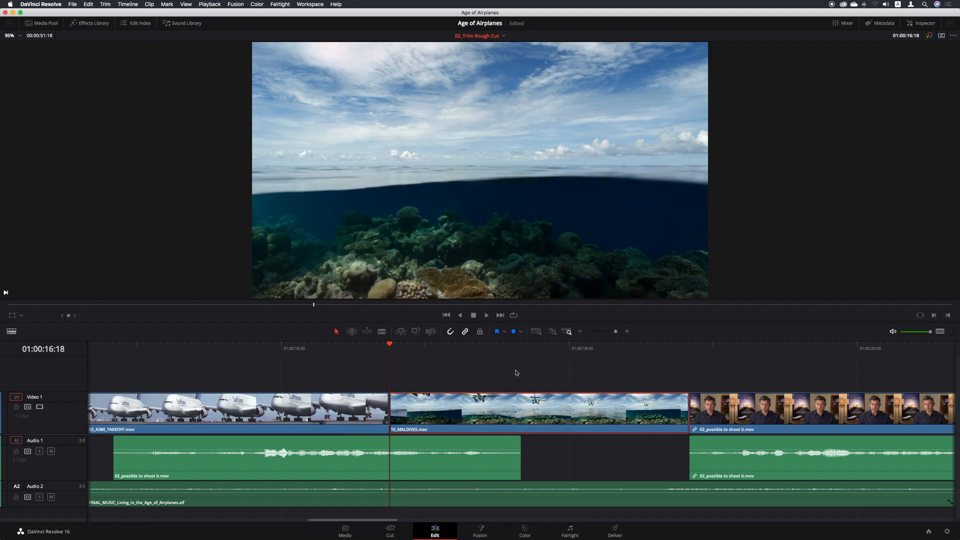
key("super+s")
- In Trim Edit Mode, slip the contents of 10_MALDIVES.mov frame by frame, keeping its timeline position and duration
key("comma")
key("comma")
key("comma")
key("comma")
key("comma")
key("comma")
key("comma")
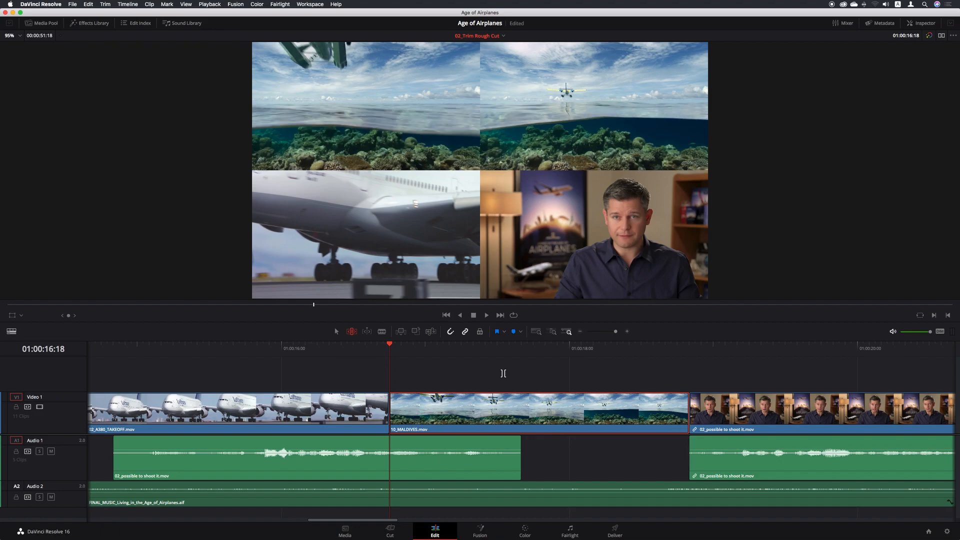
key("comma")
key("comma")
key("comma")
key("comma")
key("comma")
key("comma")
key("comma")
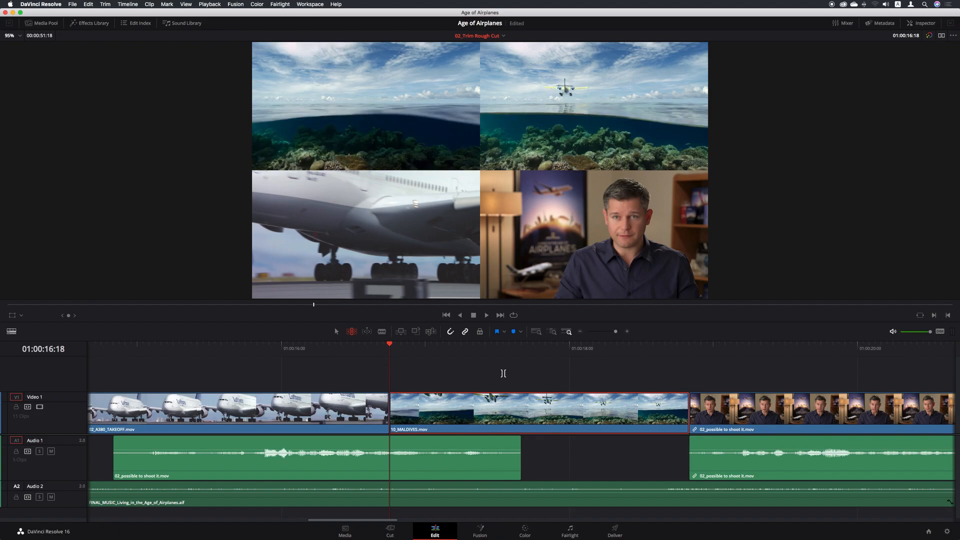
key("comma")
key("comma")
key("comma")
key("comma")
key("comma")
key("comma")
key("comma")
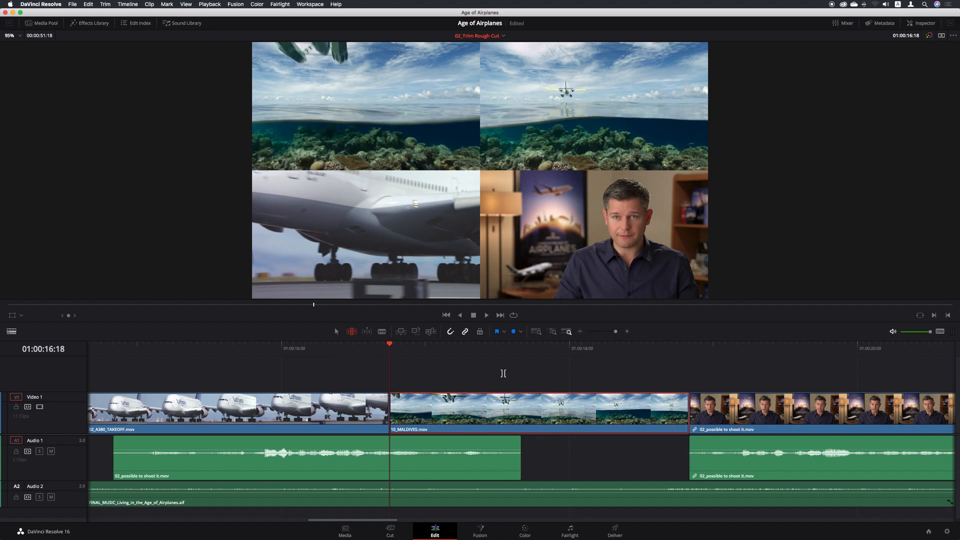
key("comma")
key("comma")
key("comma")
key("comma")
key("comma")
key("comma")
key("comma")
key("comma")
key("comma")
key("comma")
key("comma")
key("comma")
key("comma")
key("comma")
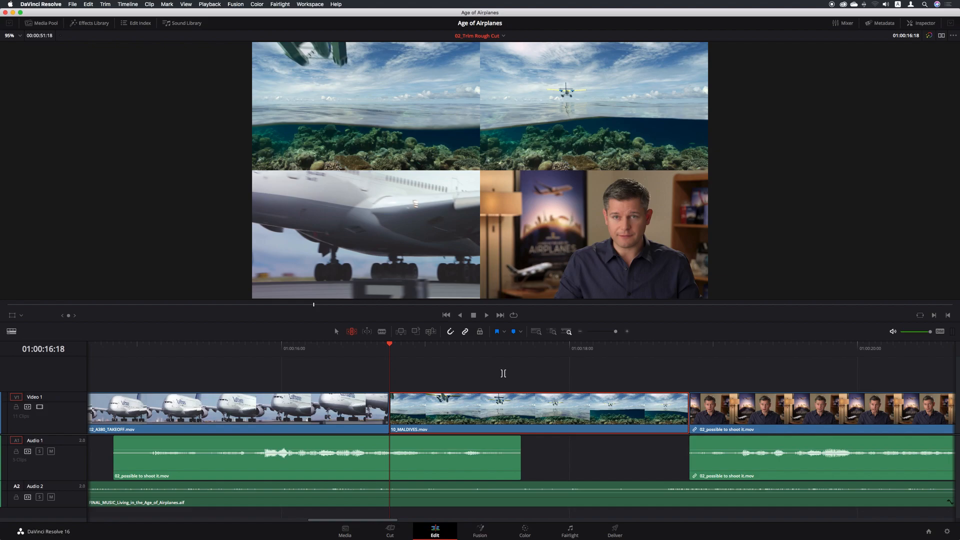
key("comma")
key("comma")
key("comma")
key("comma")
key("comma")
key("comma")
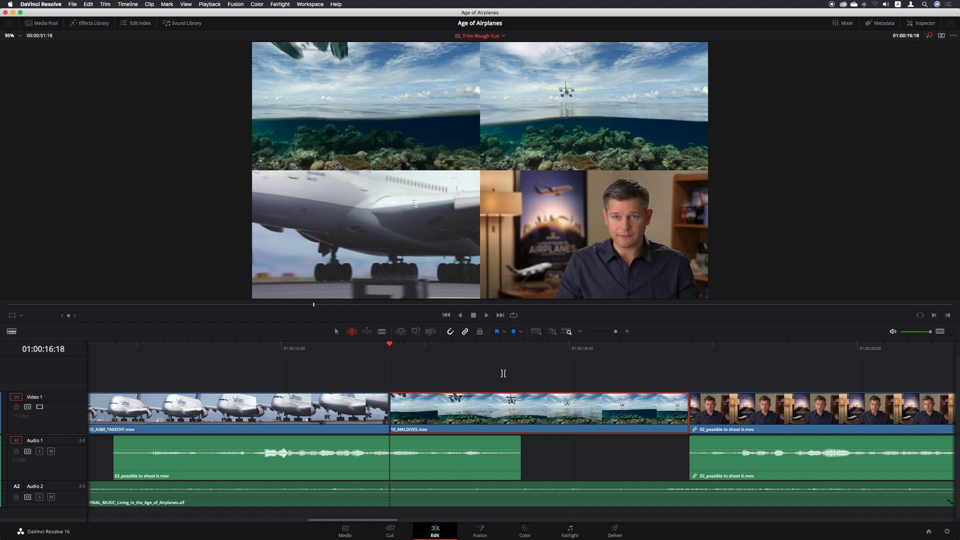
key("comma")
key("comma")
key("comma")
key("comma")
key("comma")
key("comma")
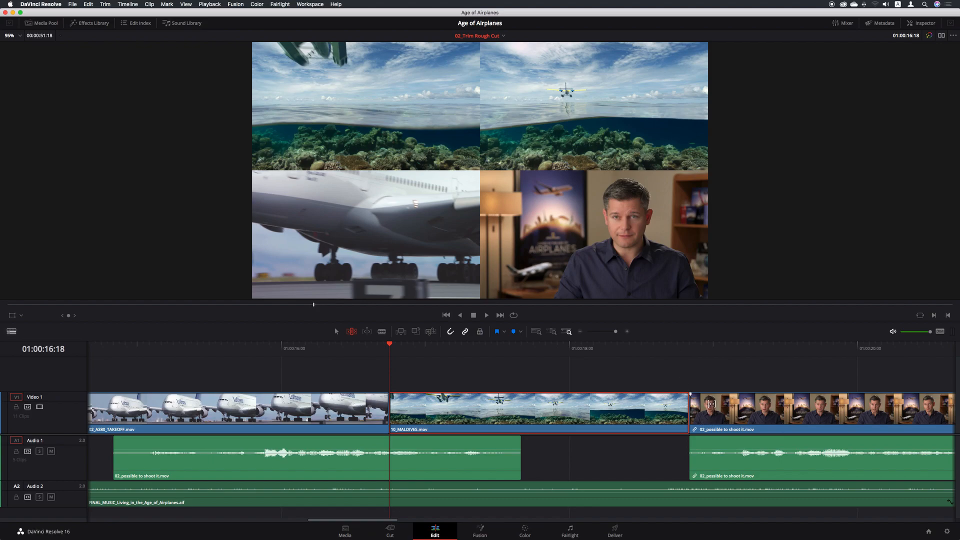
- Keep slipping 10_MALDIVES.mov in both directions, settling on an opening frame before the seaplane enters the shot
key("period")
key("period")
key("period")
key("period")
key("comma")
key("comma")
key("comma")
key("period")
key("period")
key("period")
key("period")
key("period")
key("period")
key("period")
key("period")
key("period")
key("period")
key("period")
key("period")
key("period")
key("period")
key("period")
key("period")
key("comma")
key("comma")
key("comma")
key("comma")
key("period")
key("period")
key("period")
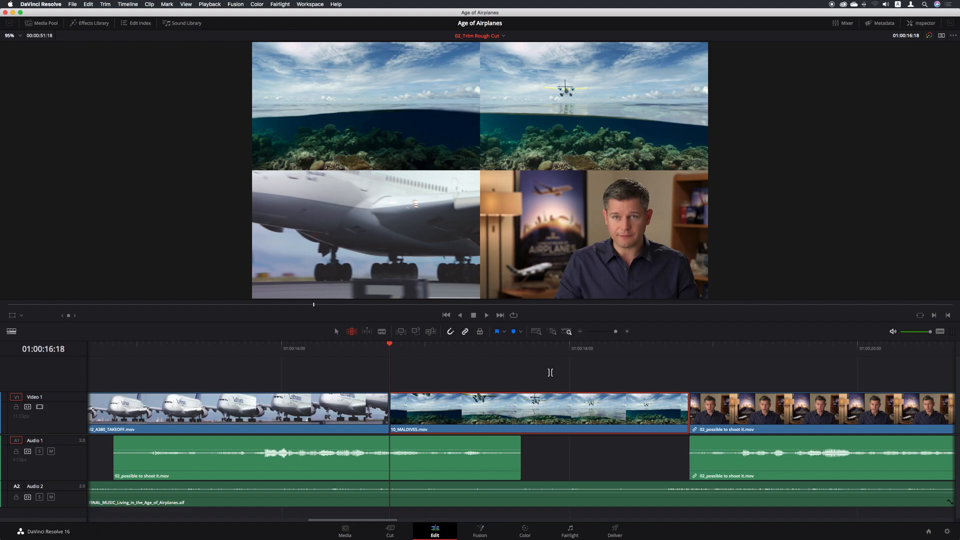
key("period")
key("period")
key("period")
key("comma")
key("comma")
key("comma")
key("comma")
key("comma")
key("period")
key("period")
key("period")
key("period")
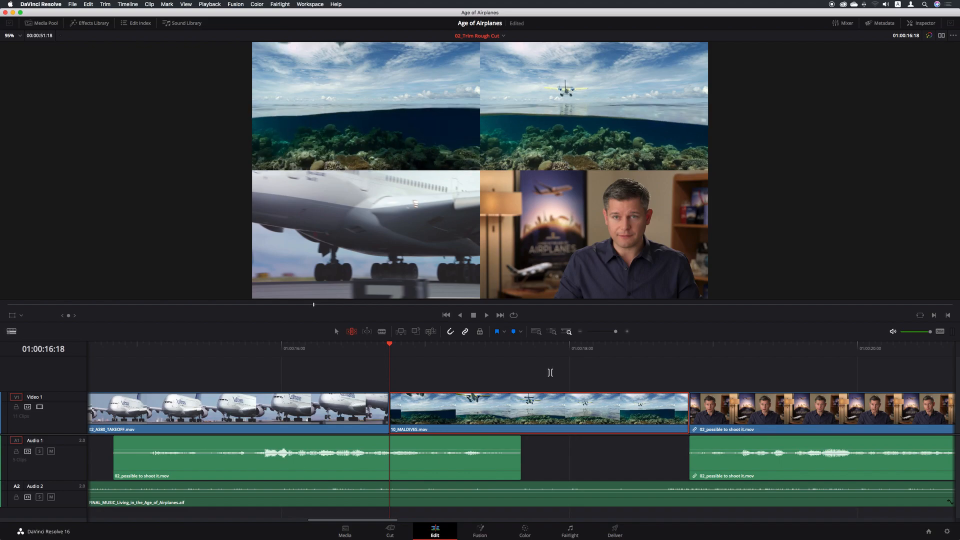
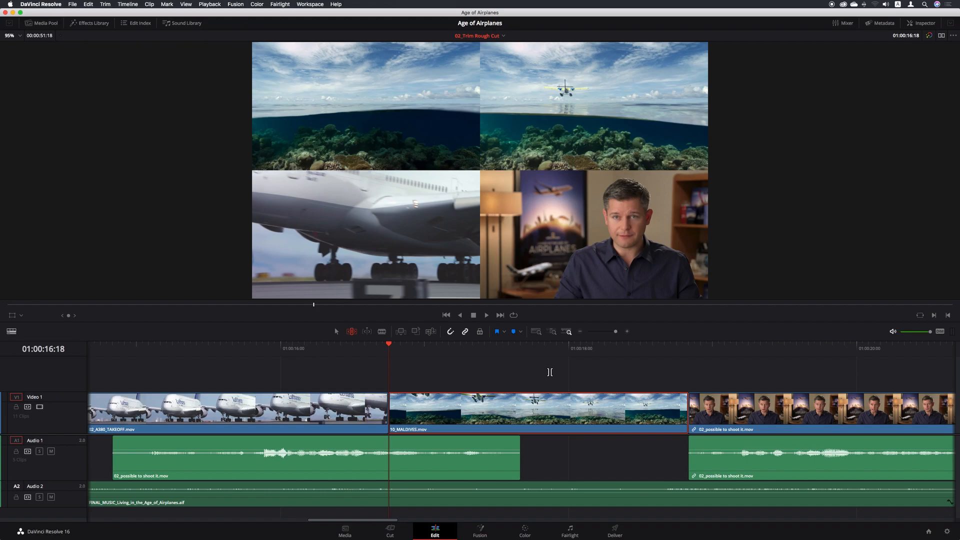
- Try ripple trimming the start of the last 02_possible to shoot it.mov clip with its linked audio, and undo the trim
key("shift+z")
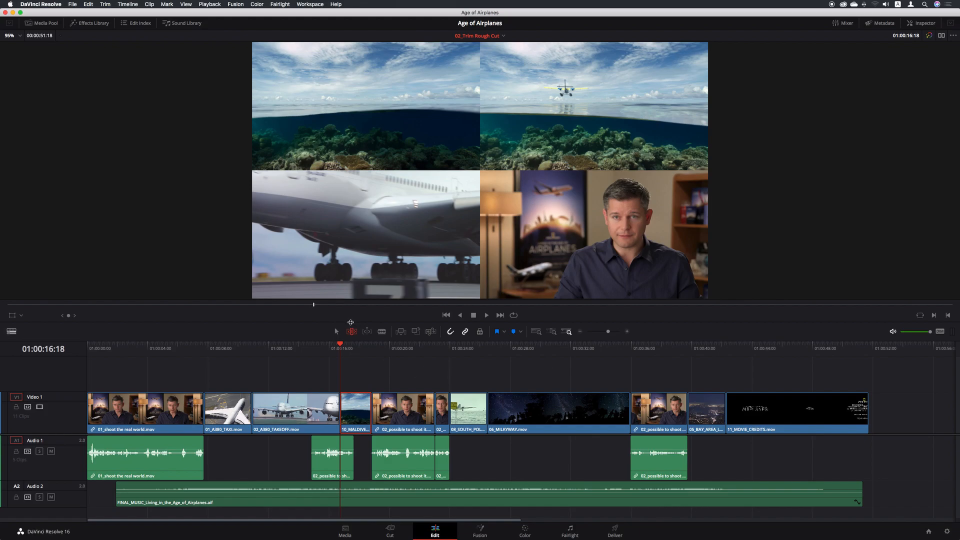
left_click(634, 414)
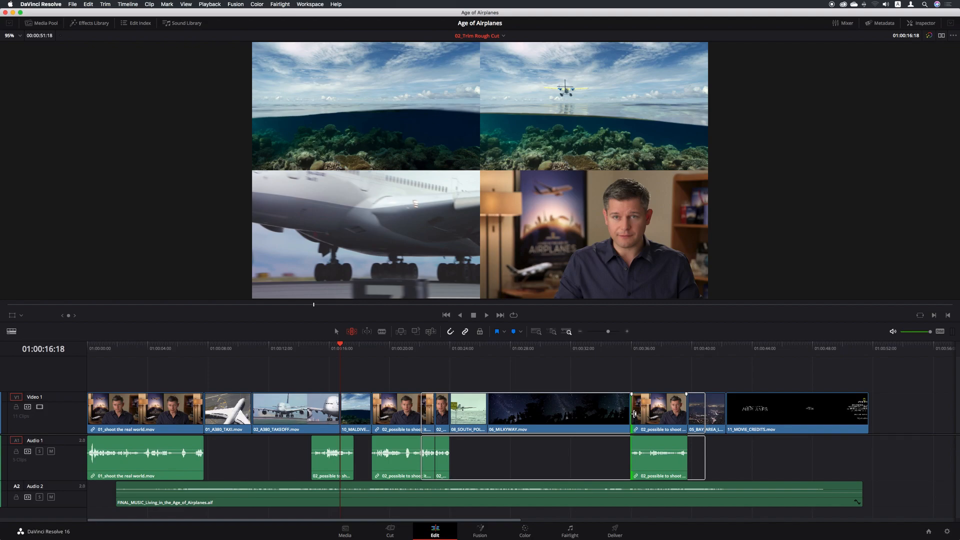
mouse_move(635, 413)
left_mouse_down()
mouse_move(620, 413)
mouse_move(646, 414)
left_mouse_up()
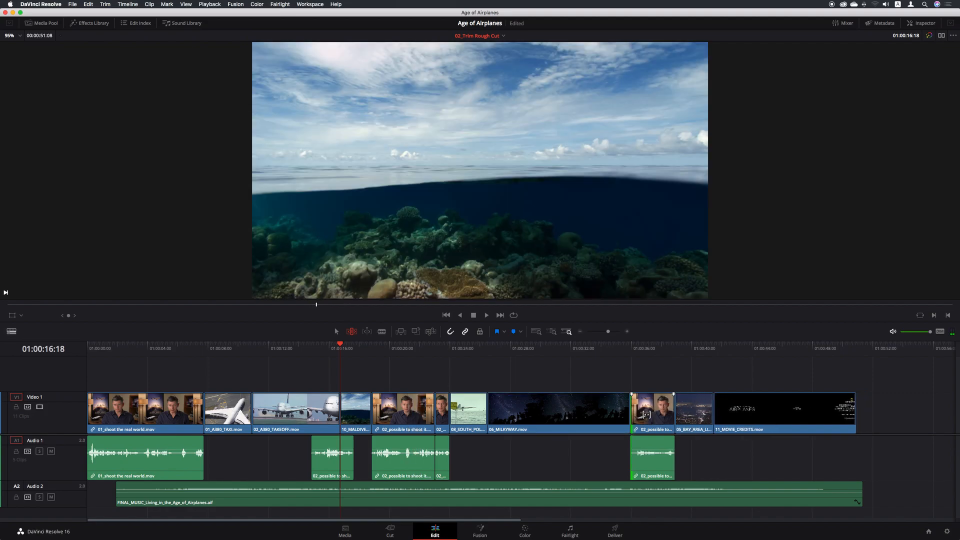
key("super+s")
key("super+z")
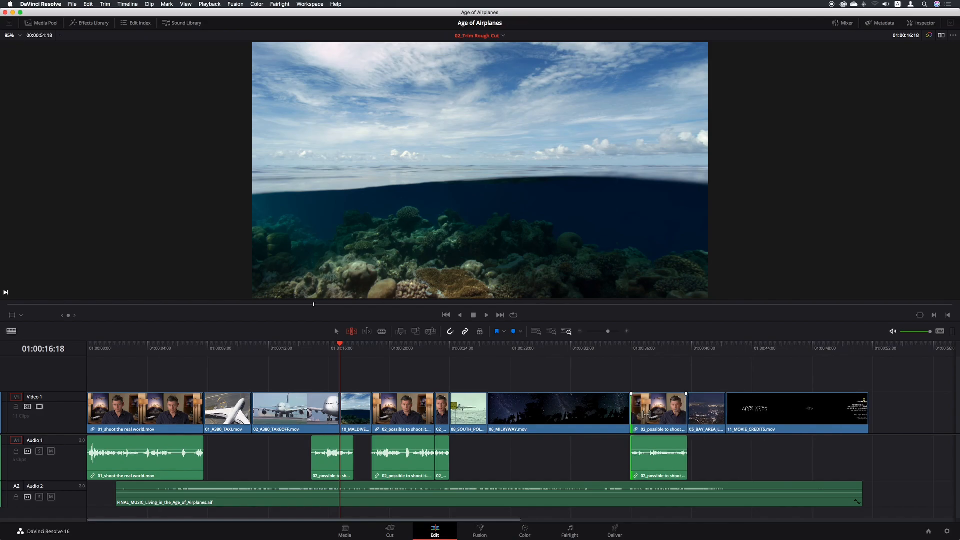
- Turn off linked selection, test another ripple trim on the last 02_possible to shoot it.mov clip's start, and undo that trim
left_click(467, 333)
left_click_drag(635, 411, 650, 412)
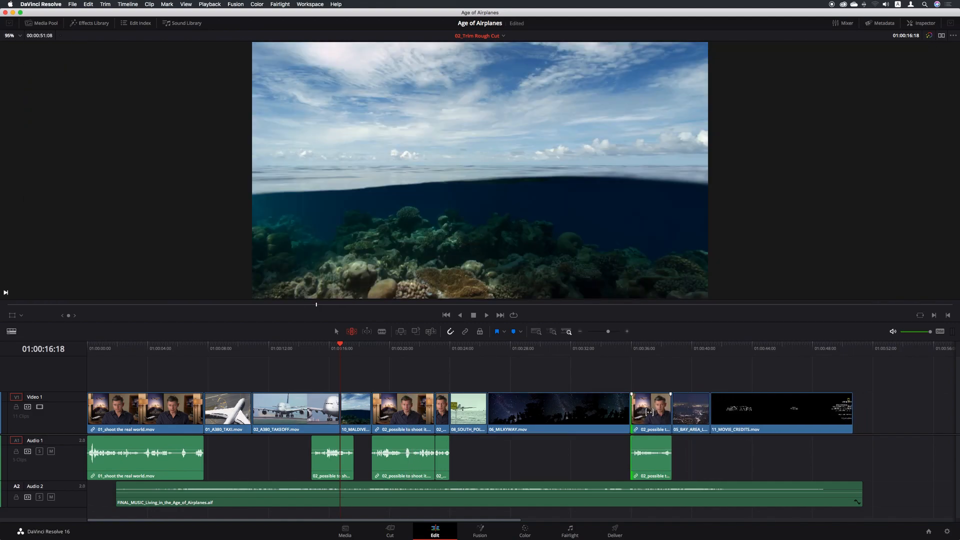
key("super+z")
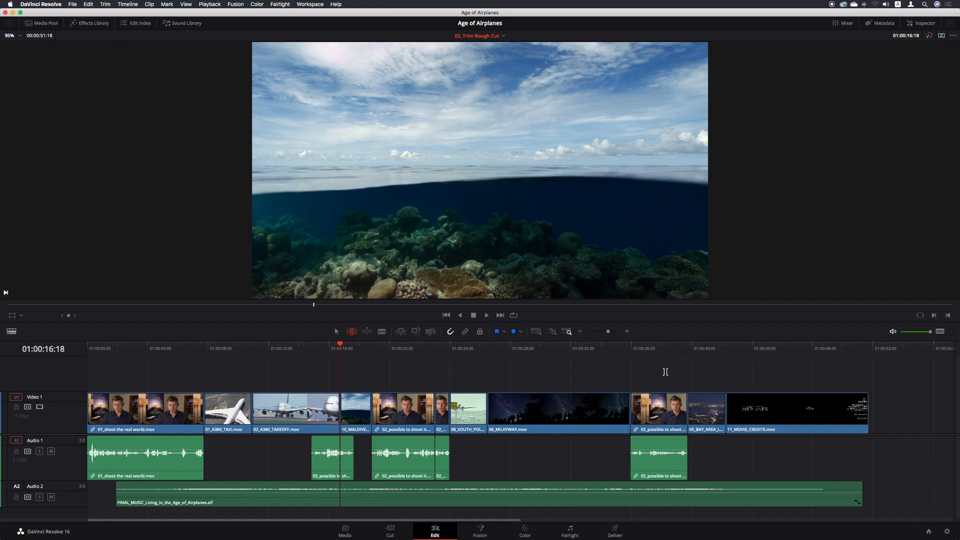
- Try ripple trimming only the video start of the last 02_possible to shoot it.mov clip, play the edit, and undo the trim
left_click(634, 412)
left_click_drag(634, 411, 652, 413)
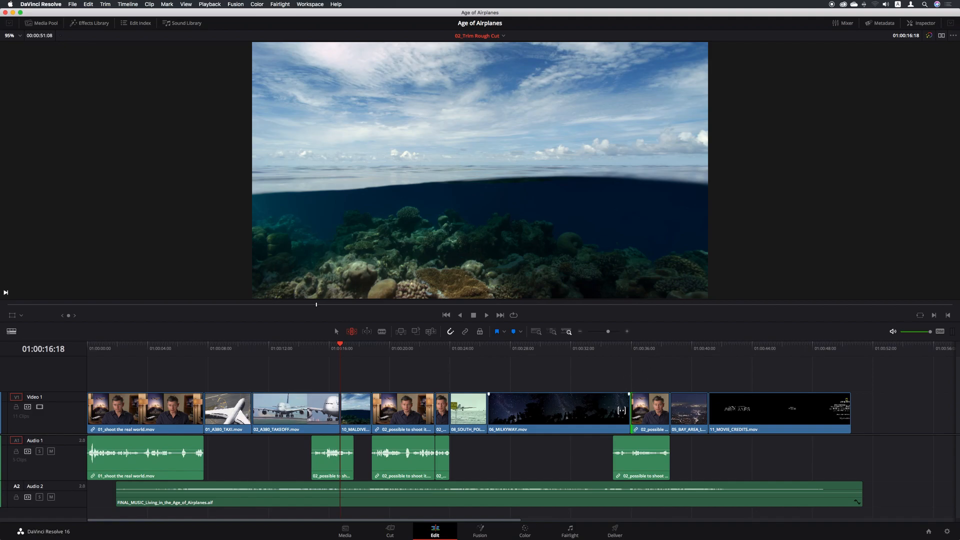
left_click(621, 353)
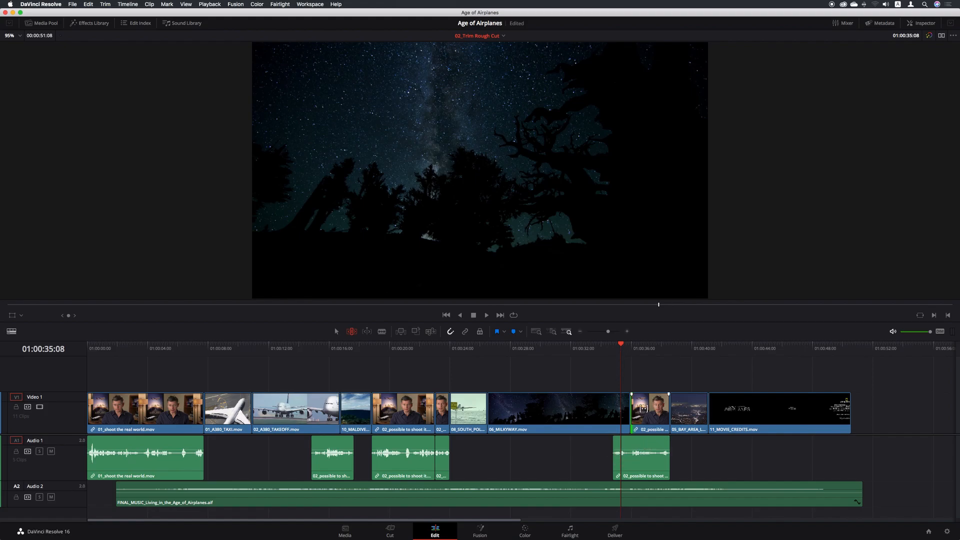
left_click(594, 351)
key("space")
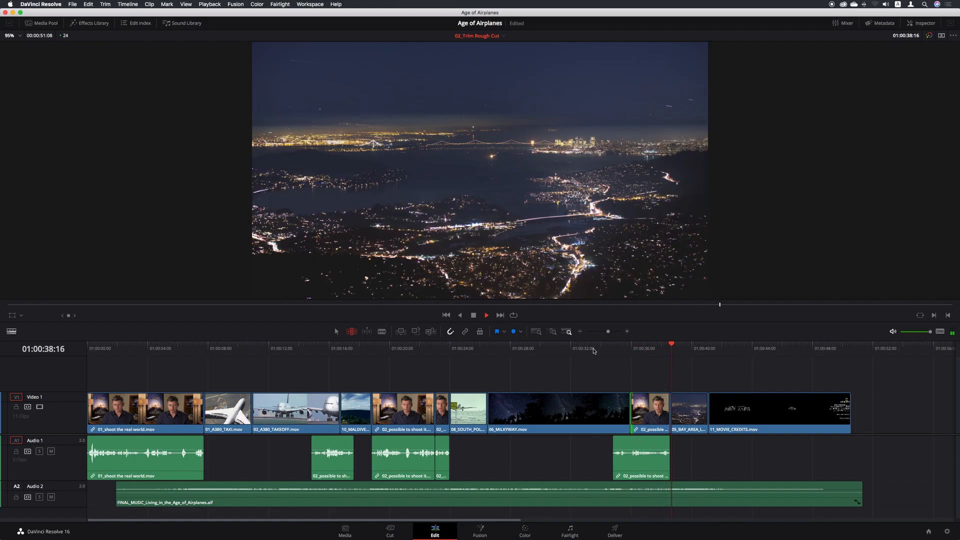
key("space")
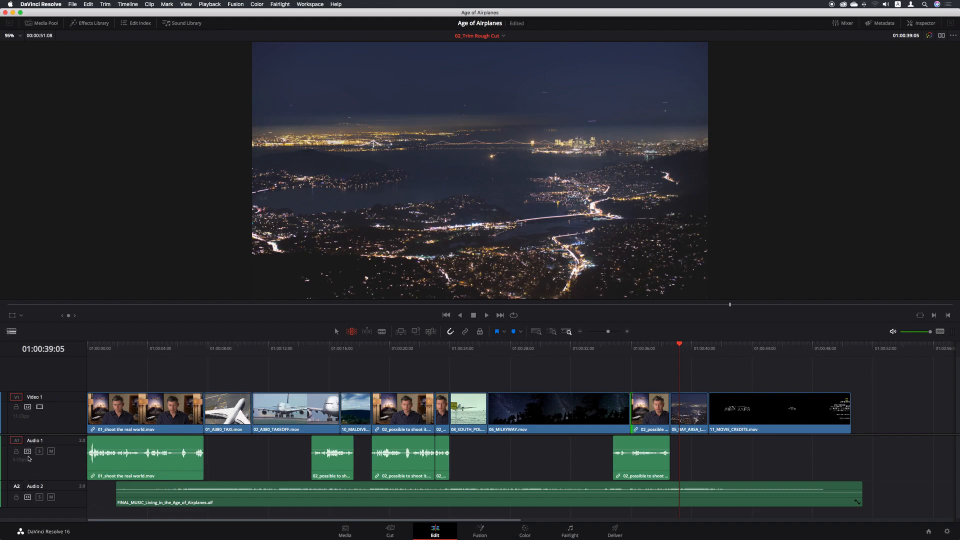
key("super+z")
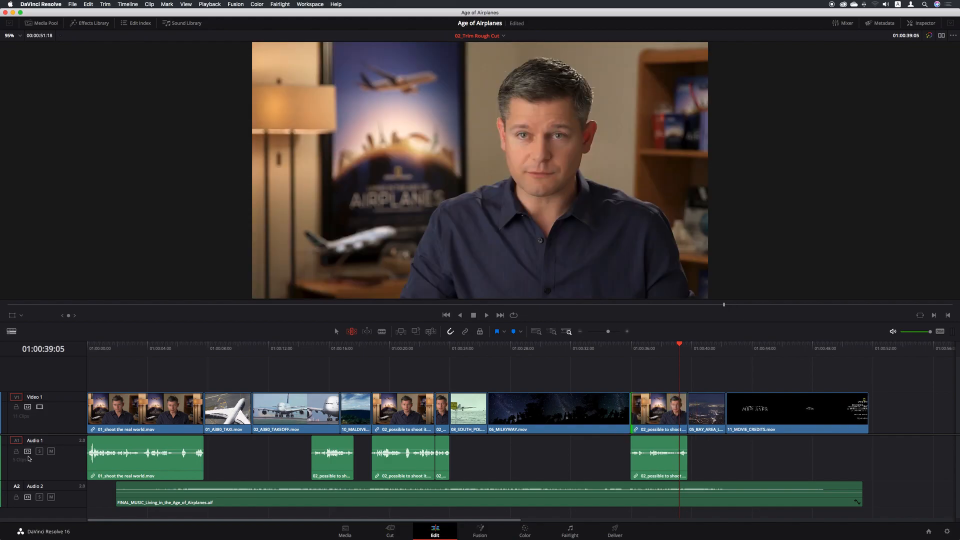
- With Audio 1's auto track selector off, try the same video-only start trim, and undo it with the selector enabled again
left_click(28, 451)
key("super+s")
left_click_drag(635, 412, 658, 413)
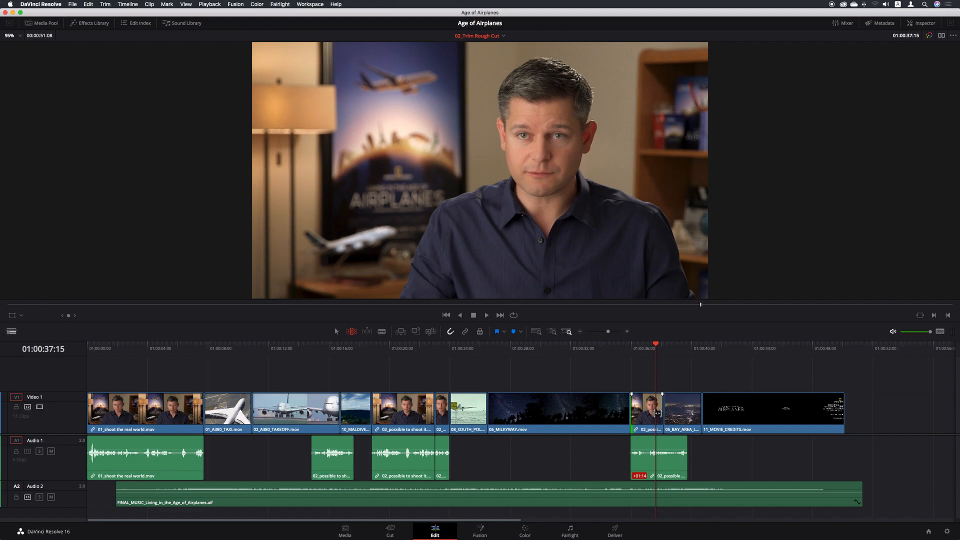
key("super+z")
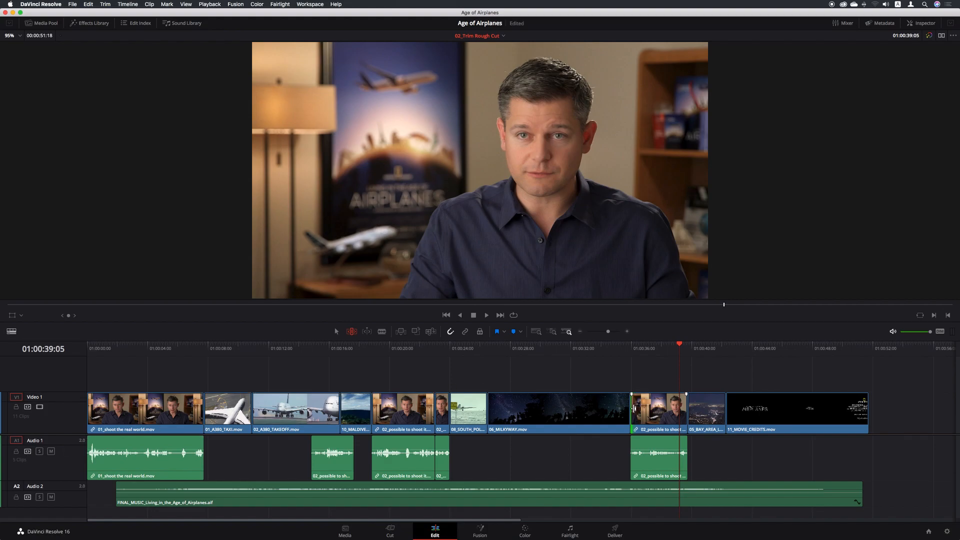
- Ripple trim the start of the last 02_possible to shoot it.mov clip's video only, and check the clips around it
left_click_drag(635, 408, 649, 411)
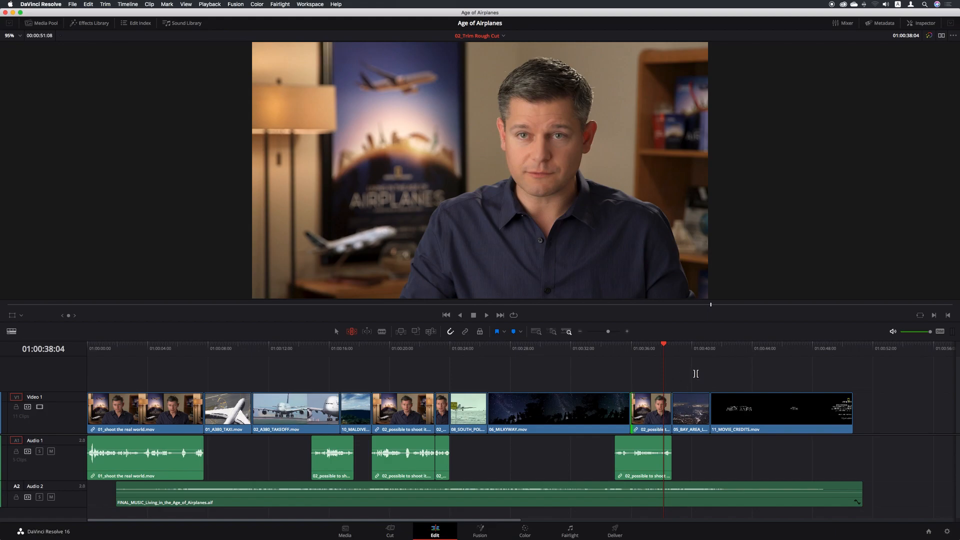
left_click(738, 349)
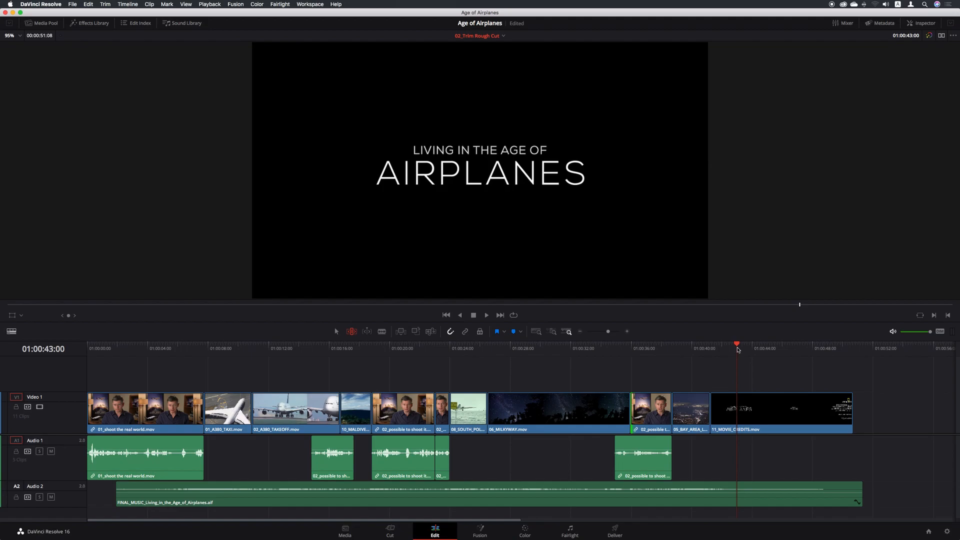
left_click(646, 349)
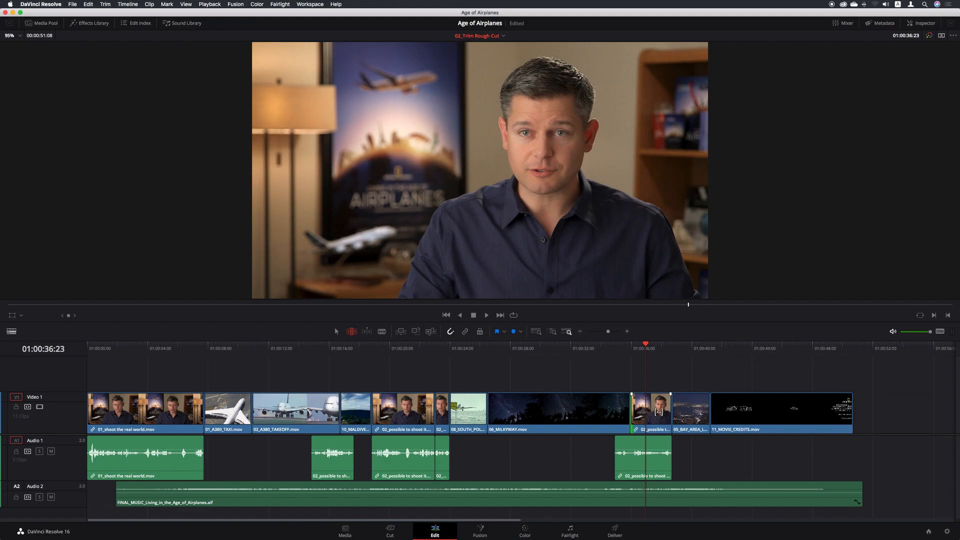
- Ripple trim the end of that clip's video only, play the cut into 05_BAY_AREA_LIGHTS.mov, and save the project
left_click_drag(667, 410, 651, 411)
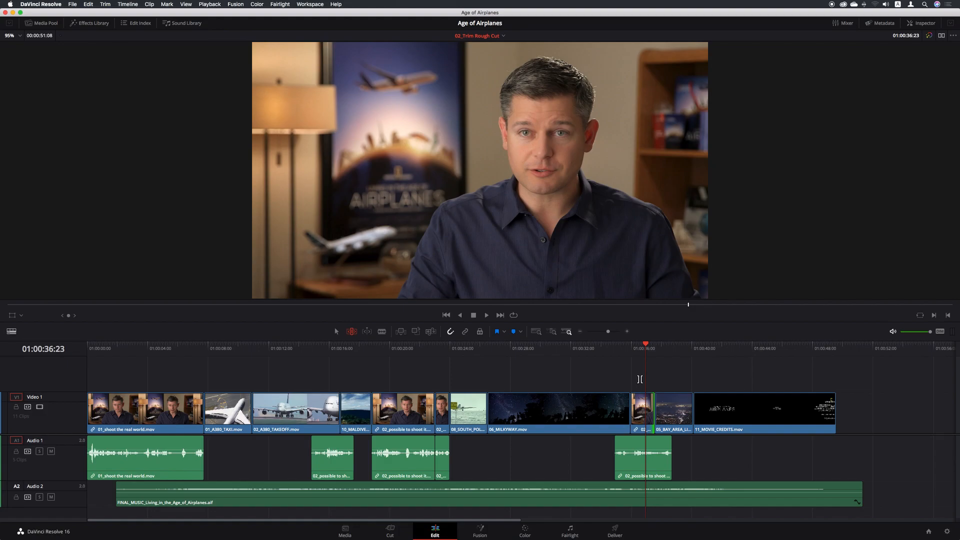
left_click(601, 350)
key("space")
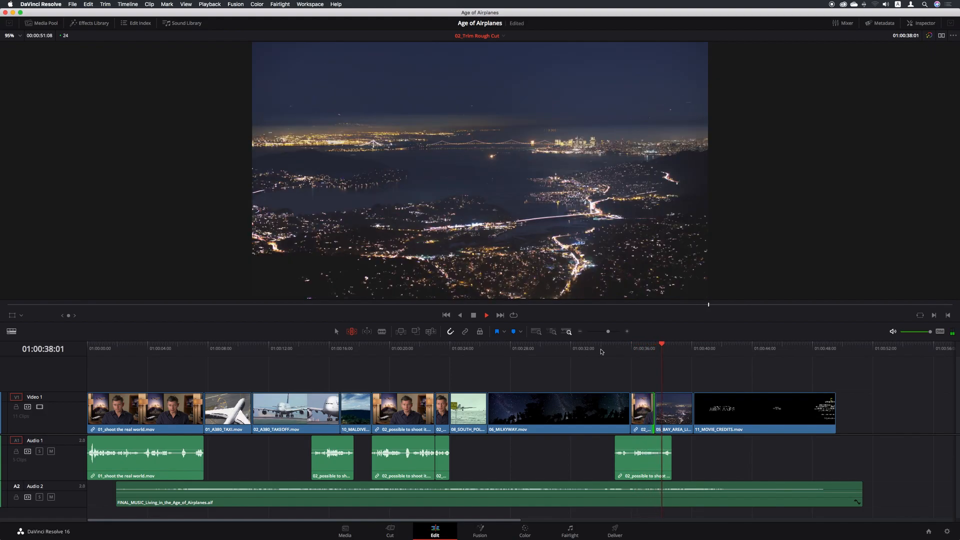
key("space")
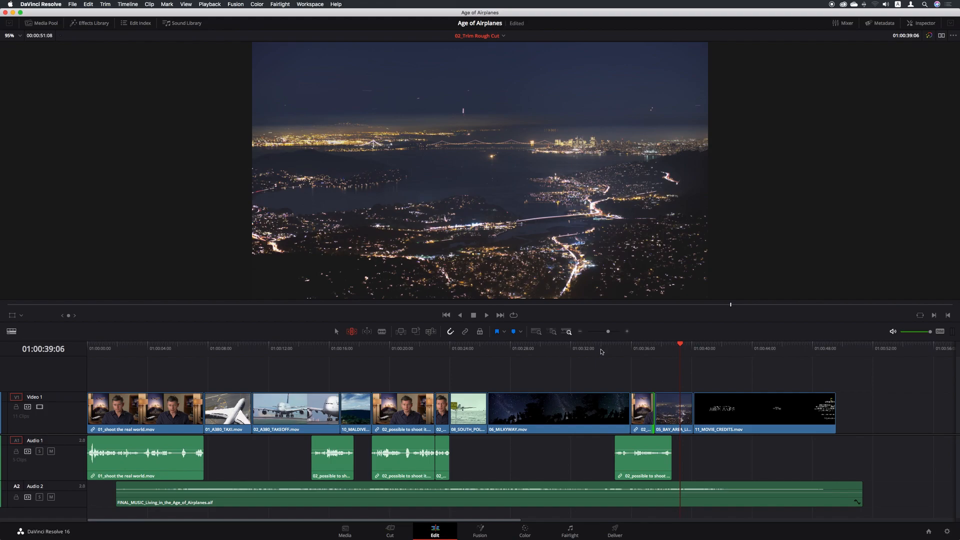
key("super+s")
- Slip the contents of 02_A380_TAKEOFF.mov by about -01:14, using the four-up frames to choose its new start and end
left_click(301, 351)
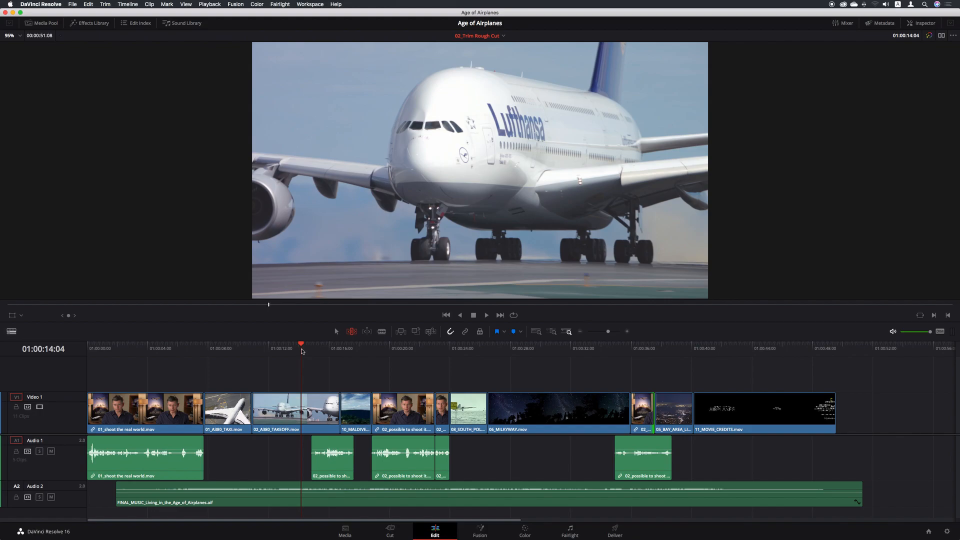
mouse_move(302, 351)
left_mouse_down()
mouse_move(280, 348)
mouse_move(313, 348)
mouse_move(286, 348)
left_mouse_up()
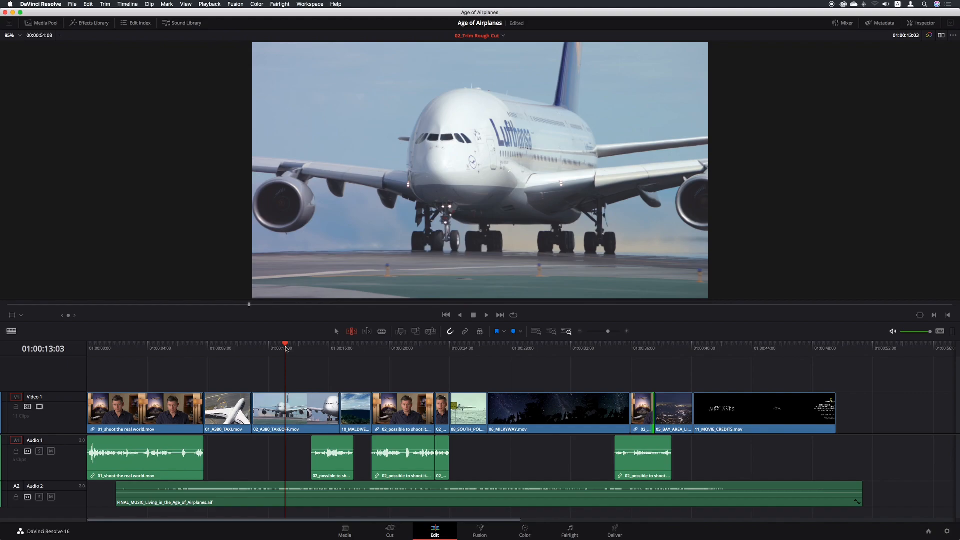
left_click(627, 332)
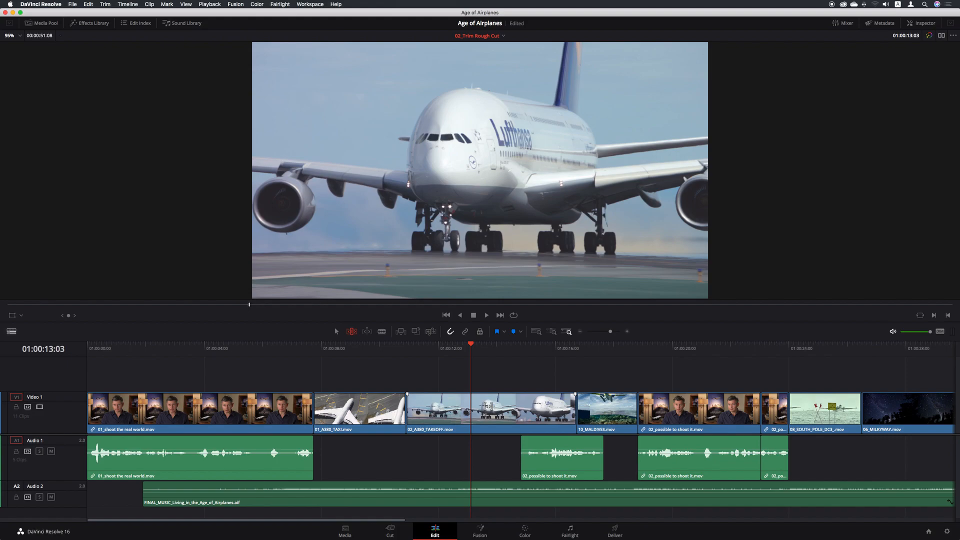
left_click(489, 407)
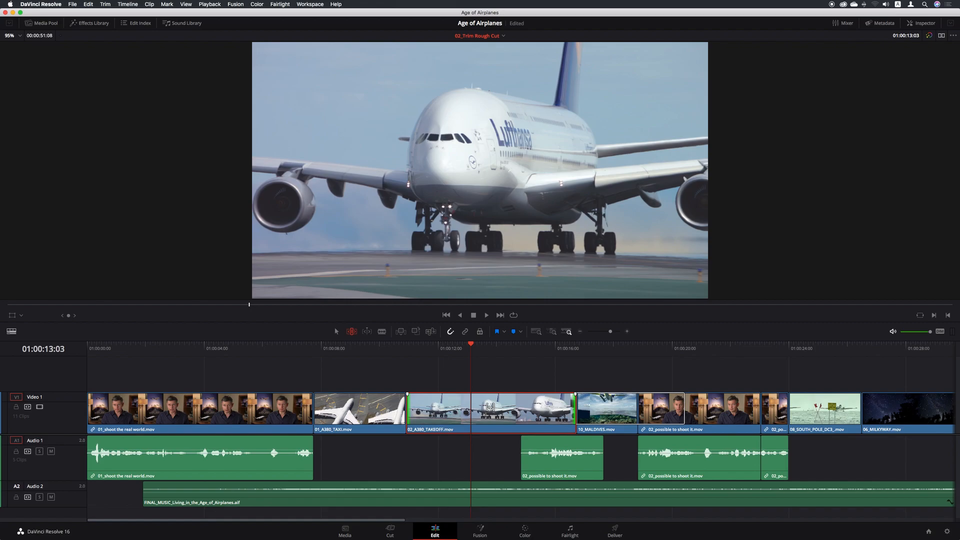
left_click_drag(490, 408, 446, 406)
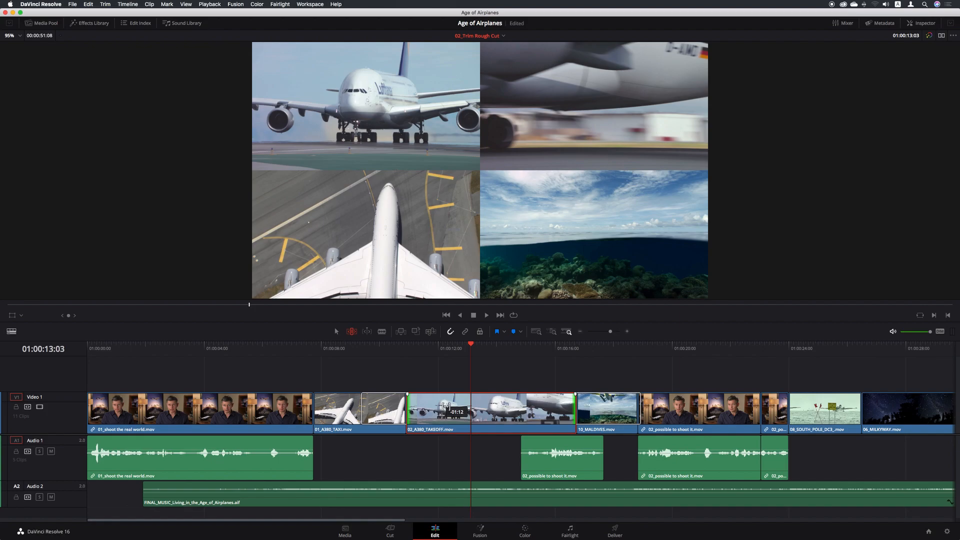
left_click_drag(446, 407, 450, 409)
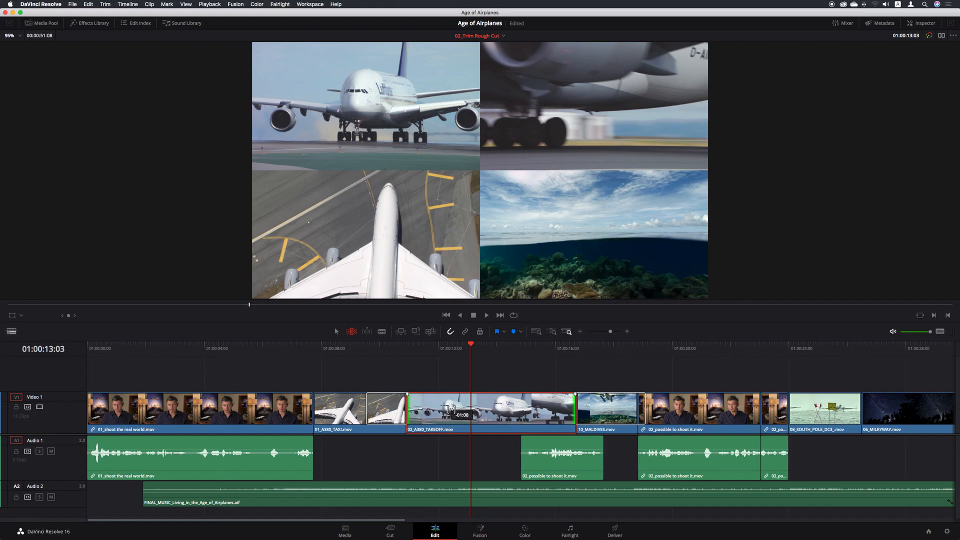
mouse_move(451, 410)
left_mouse_down()
mouse_move(472, 411)
mouse_move(443, 411)
left_mouse_up()
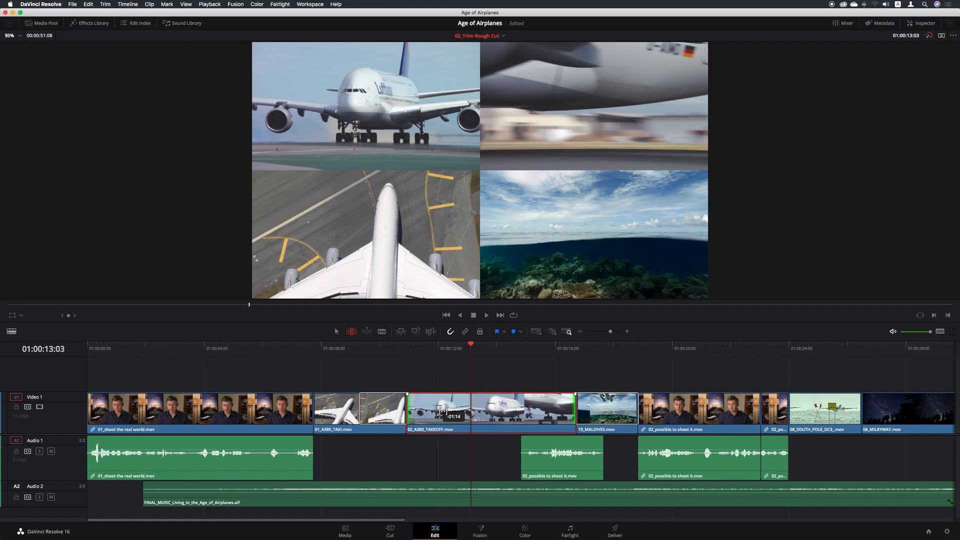
mouse_move(442, 411)
left_mouse_down()
mouse_move(491, 413)
mouse_move(441, 411)
left_mouse_up()
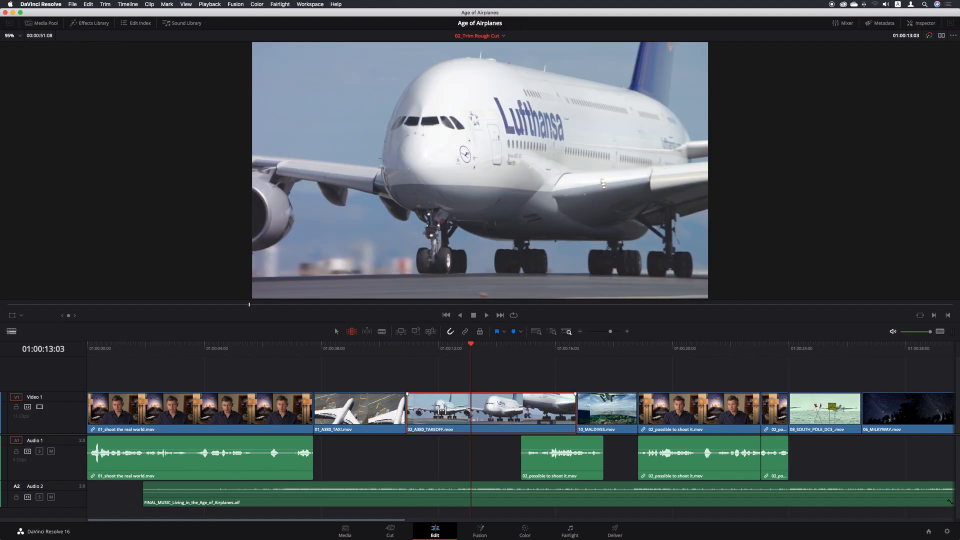
- Play back the sequence from about 01:00:08 through 02_A380_TAKEOFF.mov into 10_MALDIVES.mov, and save the project
scroll(442, 411, "right", 2)
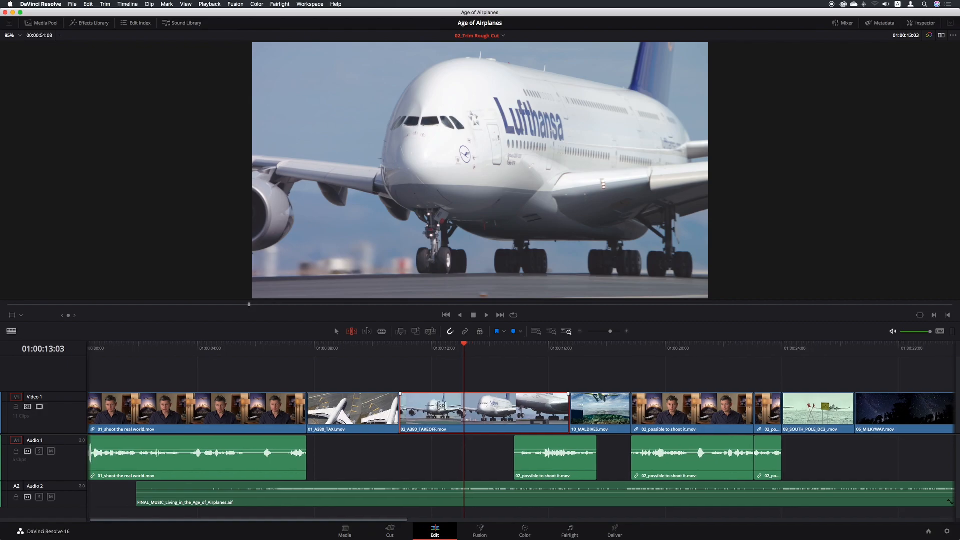
left_click(321, 349)
key("space")
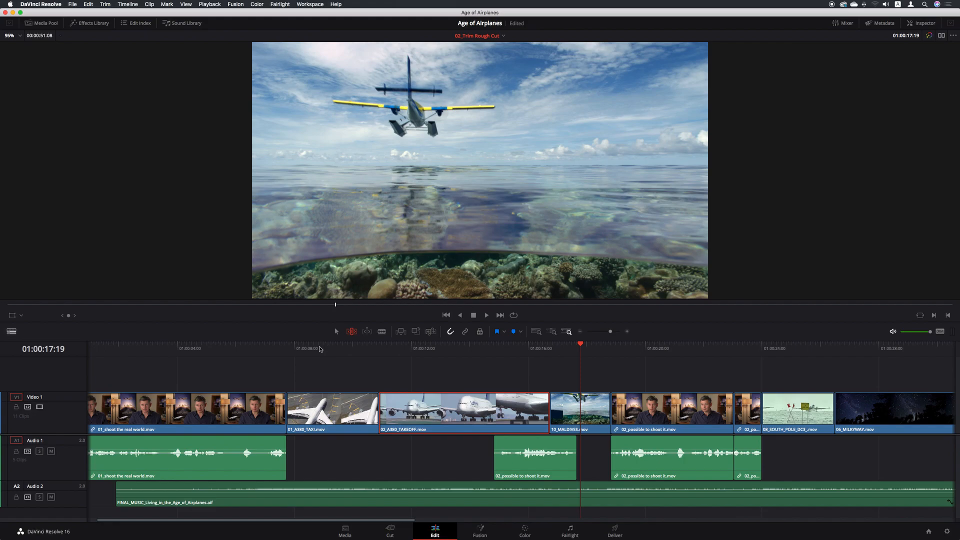
key("super+s")
- In Selection Mode, trim the start of 06_MILKYWAY.mov to about the 30-second mark, leaving a gap after 08_SOUTH_POLE_DC3
left_click(338, 331)
key("super+minus")
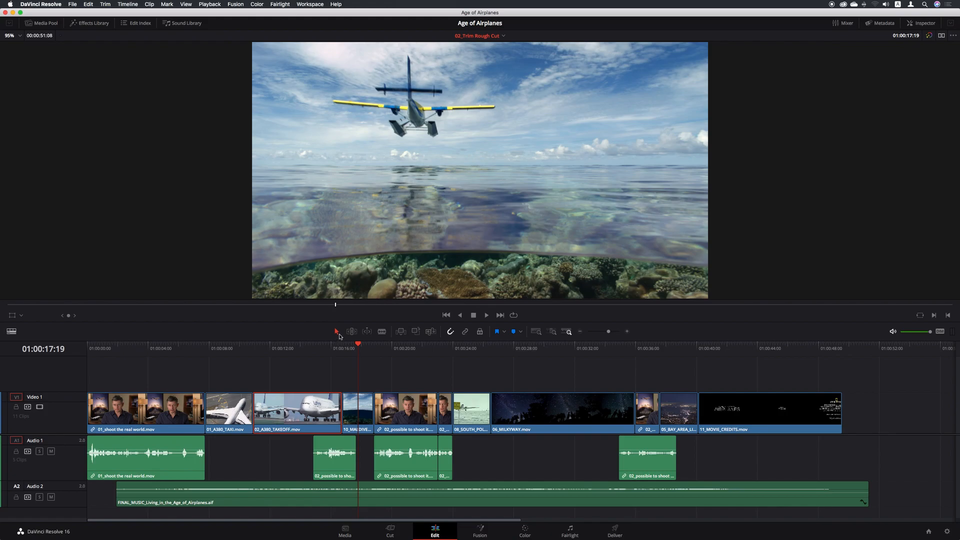
left_click(495, 413)
left_click_drag(495, 413, 552, 414)
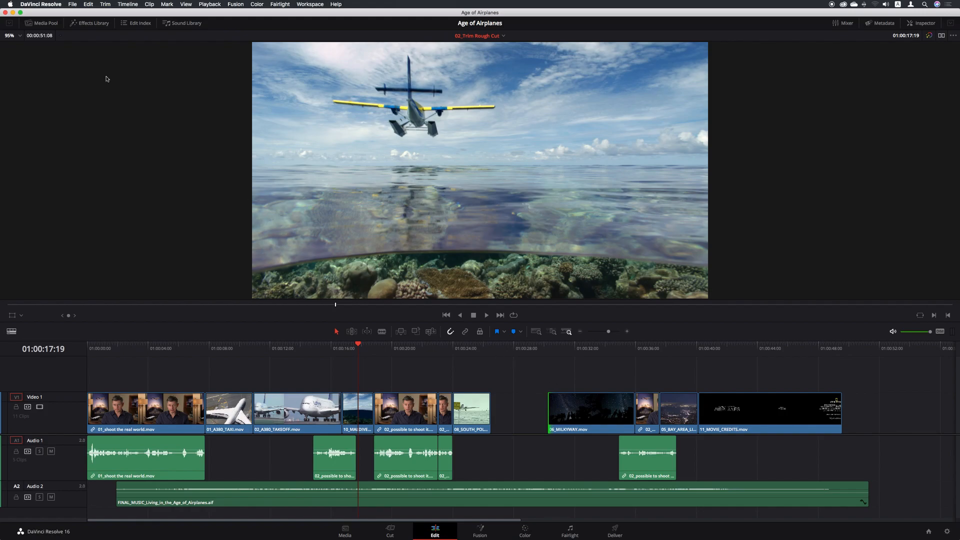
- Preview the source clip 07_KENYA.mov and return to the timeline, scrubbing through 06_MILKYWAY.mov to about 01:00:34:02
left_click(50, 25)
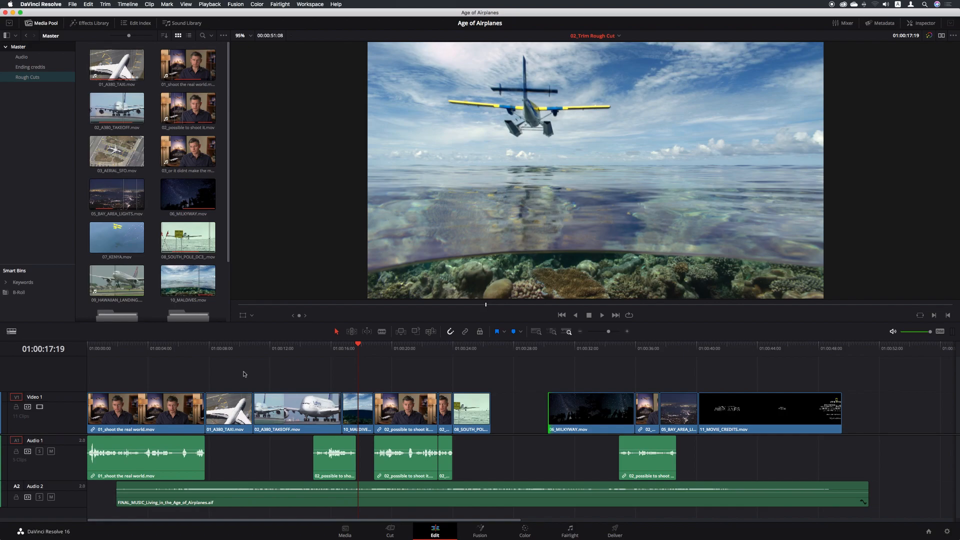
left_click(115, 242)
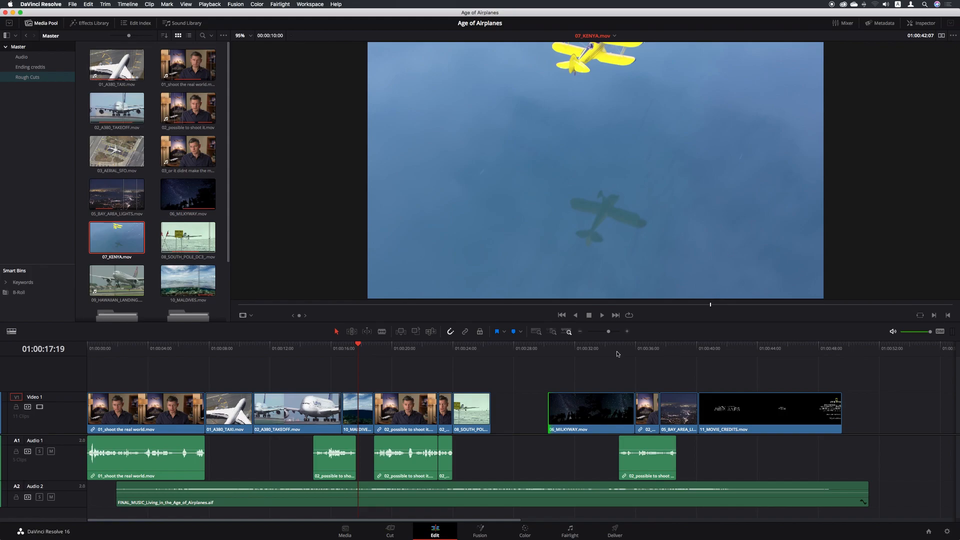
left_click(601, 346)
left_click(582, 349)
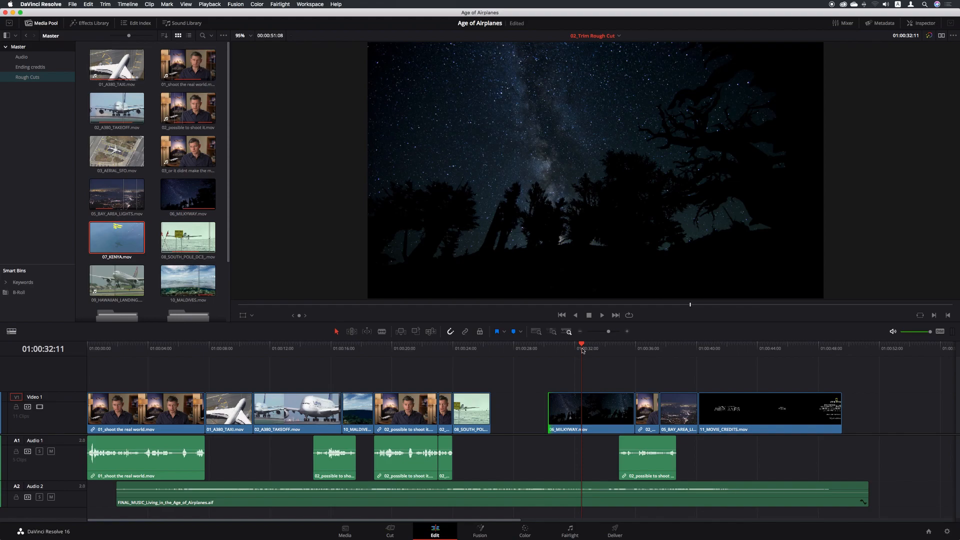
left_click(607, 350)
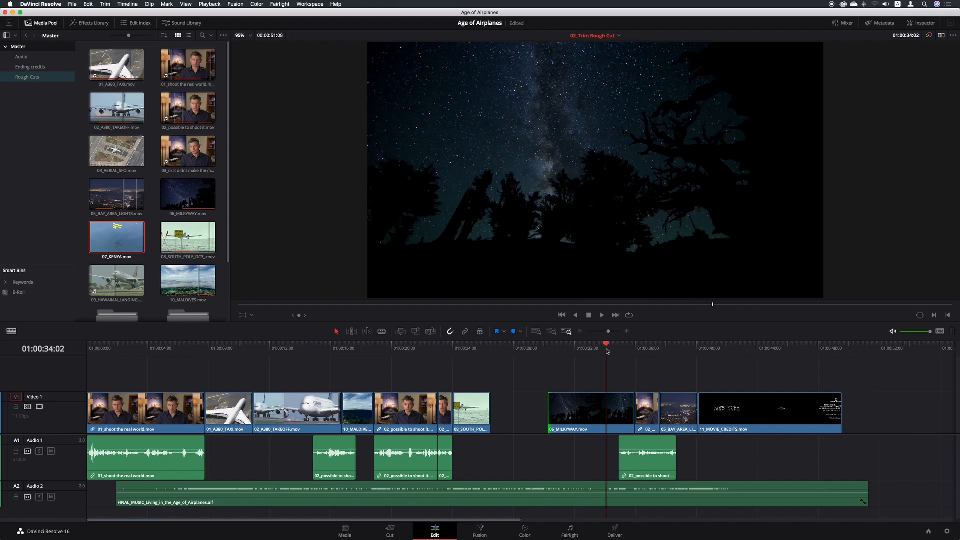
- Load 07_KENYA.mov into the viewer, scrub to source timecode 01:00:40:14, and mark the in point there
double_click(127, 237)
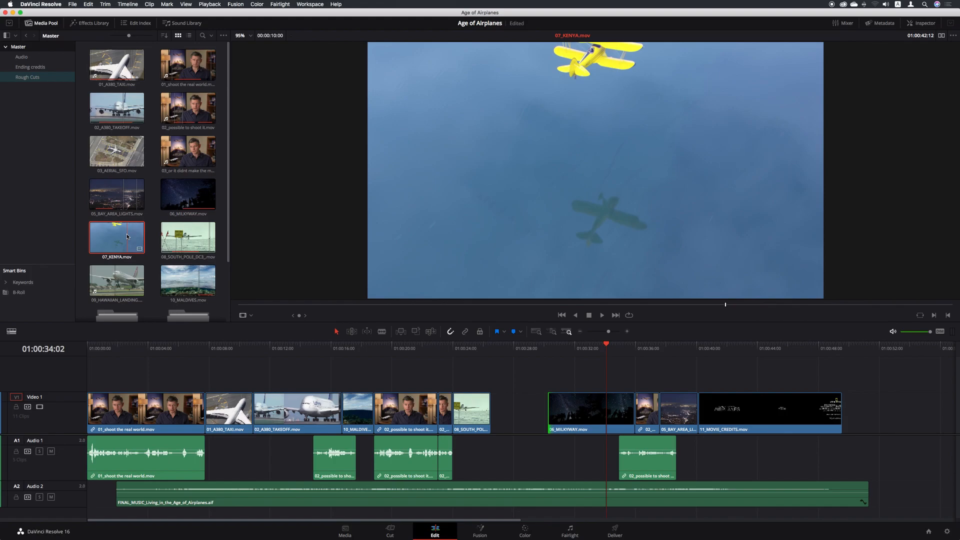
mouse_move(601, 305)
left_mouse_down()
mouse_move(575, 306)
mouse_move(589, 308)
left_mouse_up()
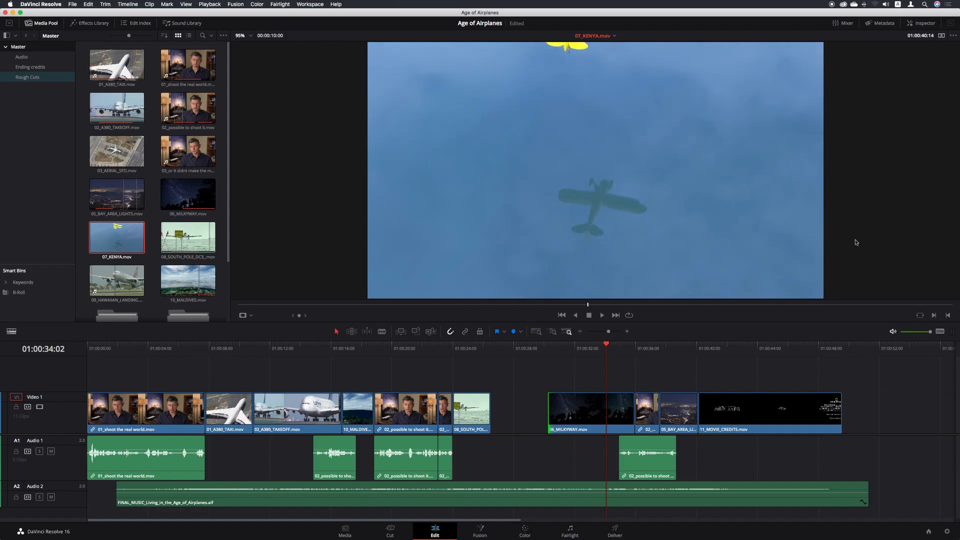
left_click(934, 315)
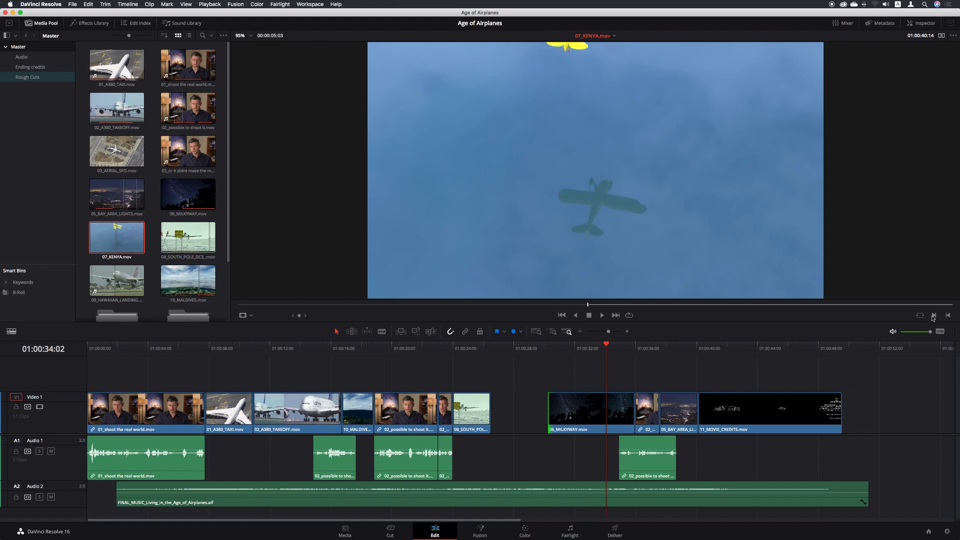
- Mark the gap before 06_MILKYWAY.mov with in and out points and overwrite it with 07_KENYA.mov
left_click(516, 350)
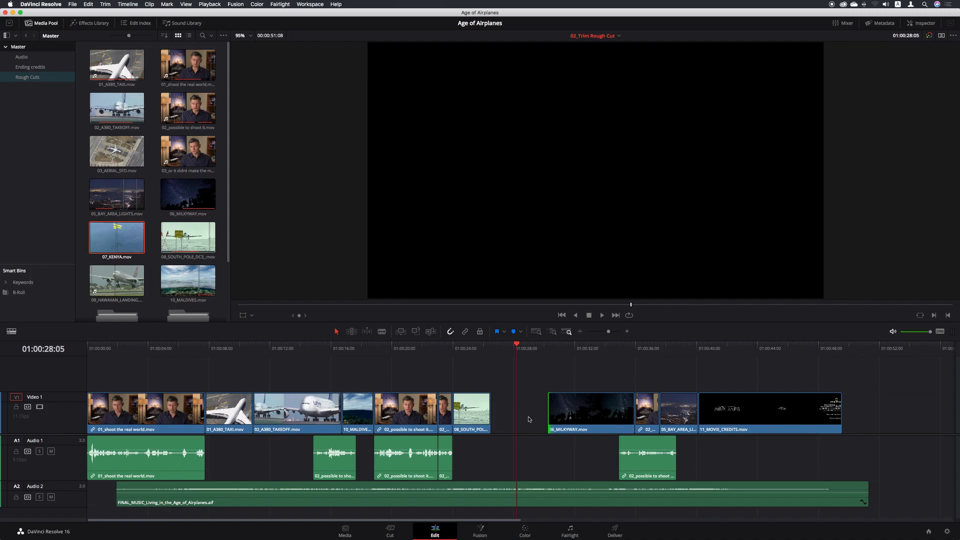
key("x")
key("x")
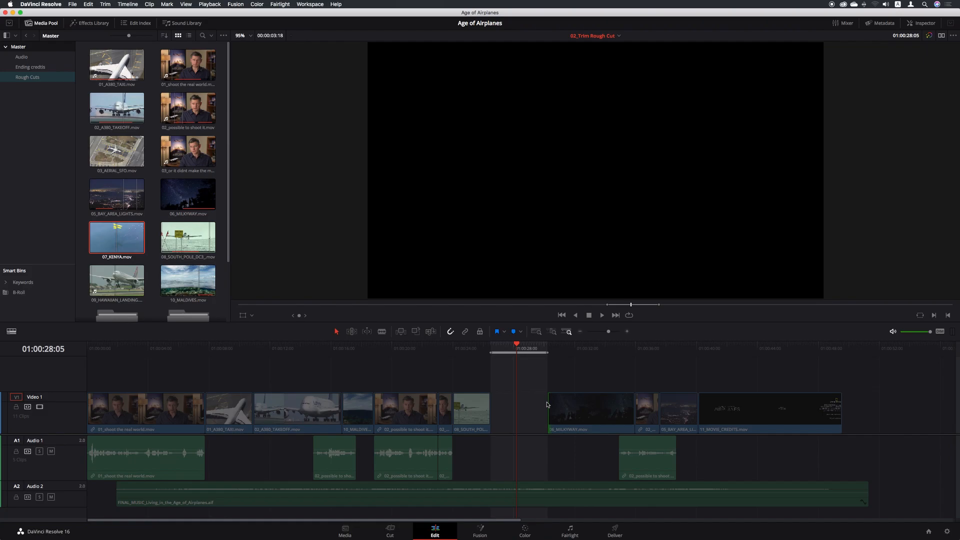
double_click(129, 238)
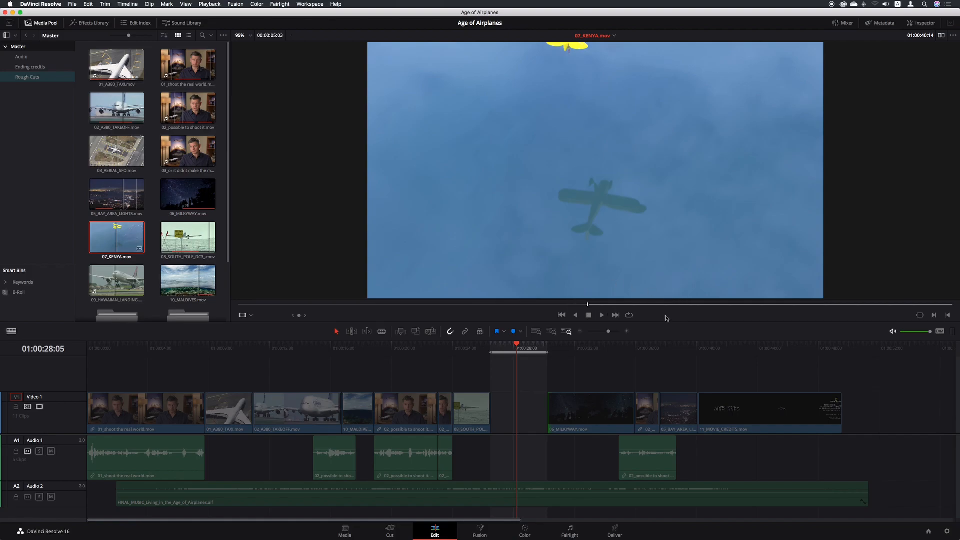
left_click(416, 332)
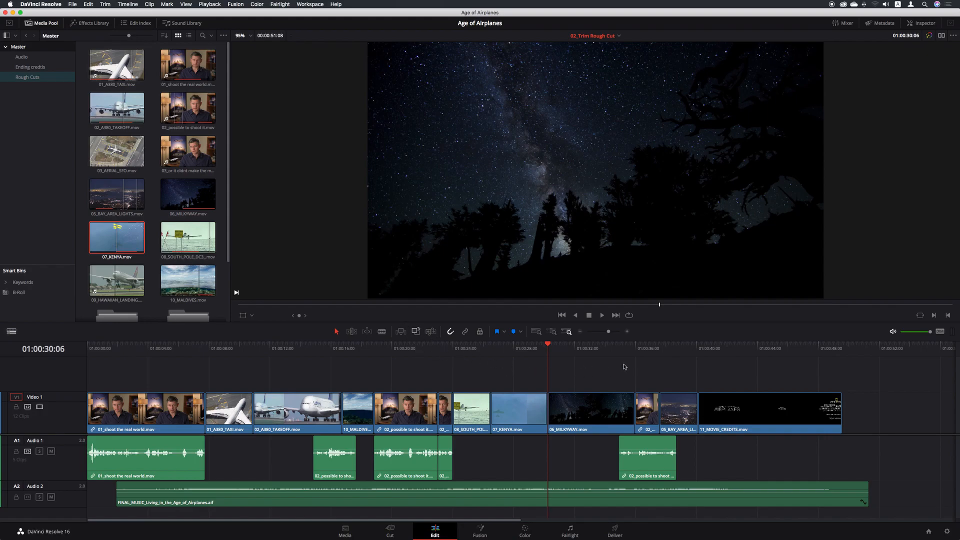
- Play back the sequence from about 01:00:23 through 07_KENYA.mov into 06_MILKYWAY.mov, and return the playhead to the start of 07_KENYA.mov
left_click(437, 350)
key("space")
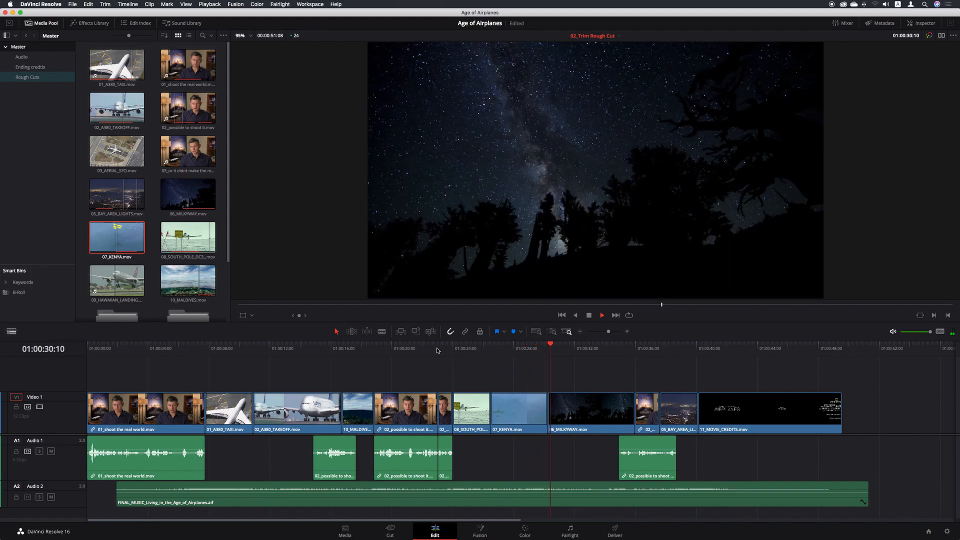
key("space")
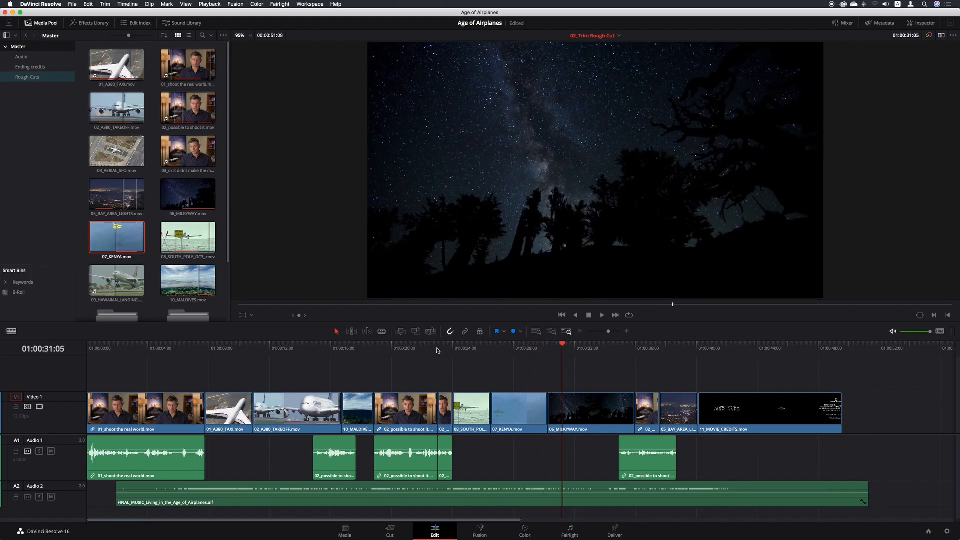
left_click(491, 349)
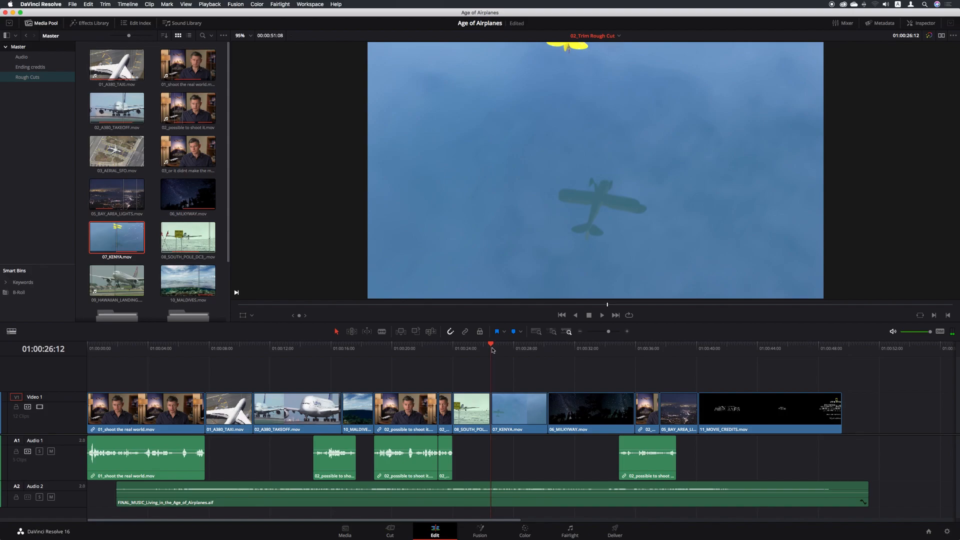